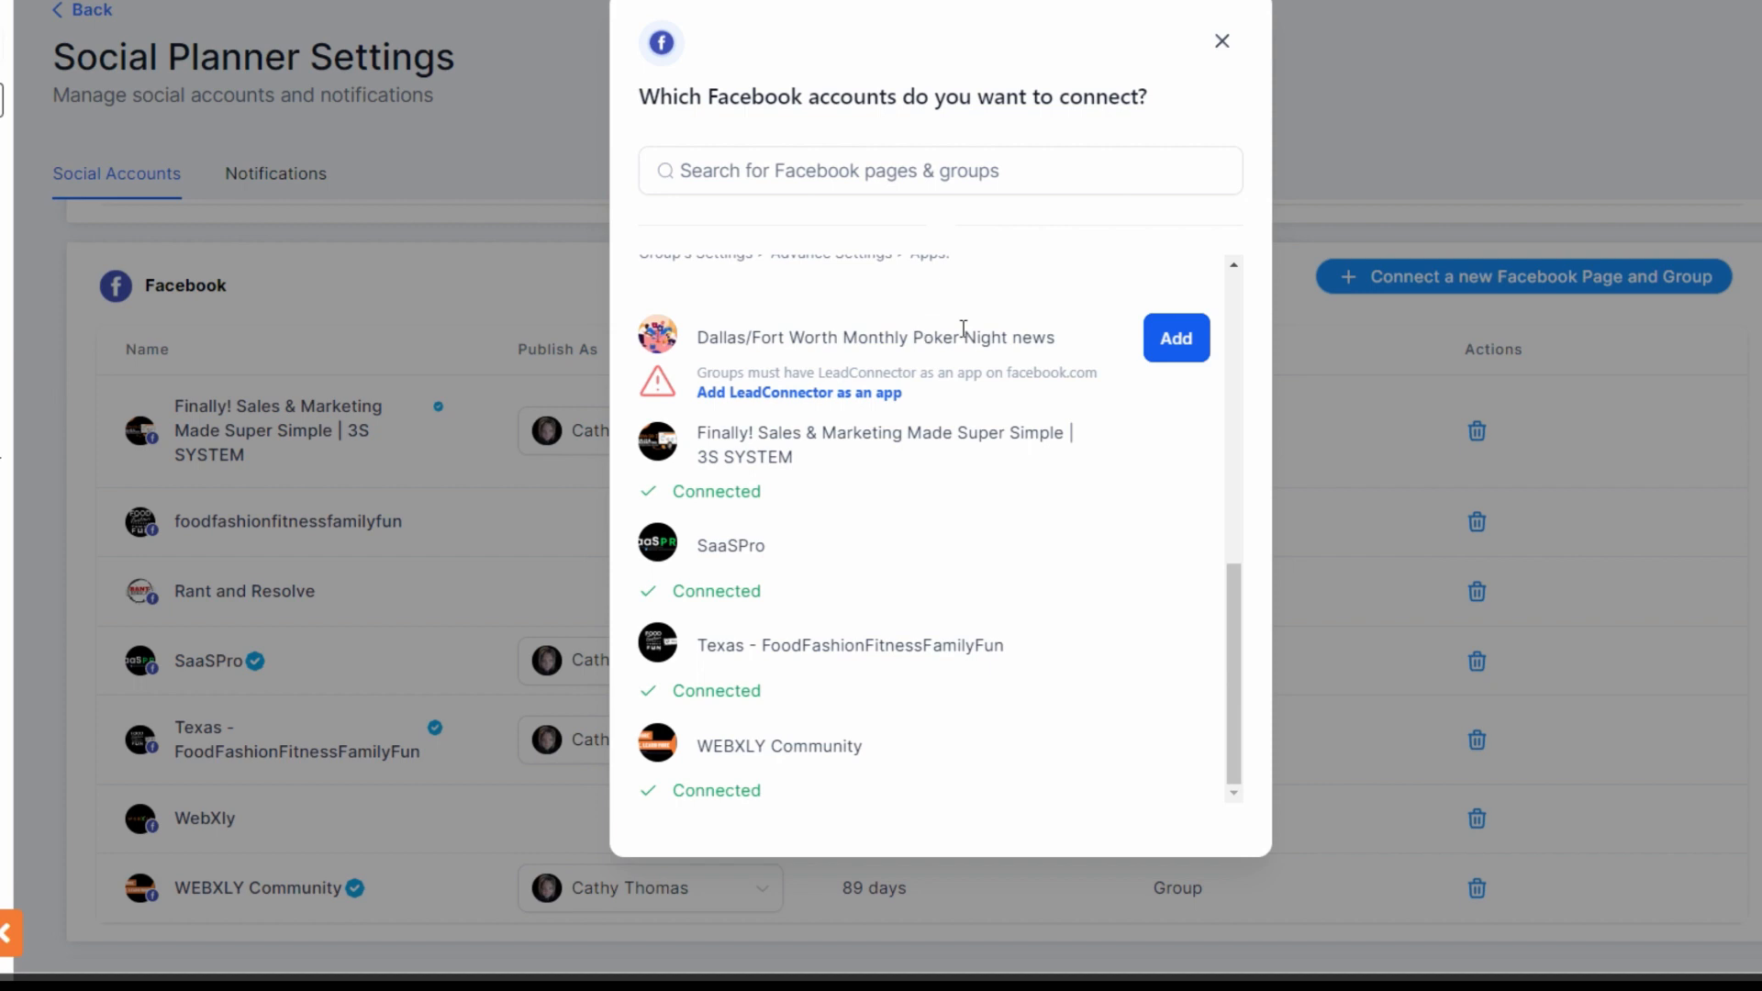
Search the Facebook group apps for "lead" and add LeadConnector to the Dallas/Fort Worth Monthly Poker Night news group
left_click(785, 397)
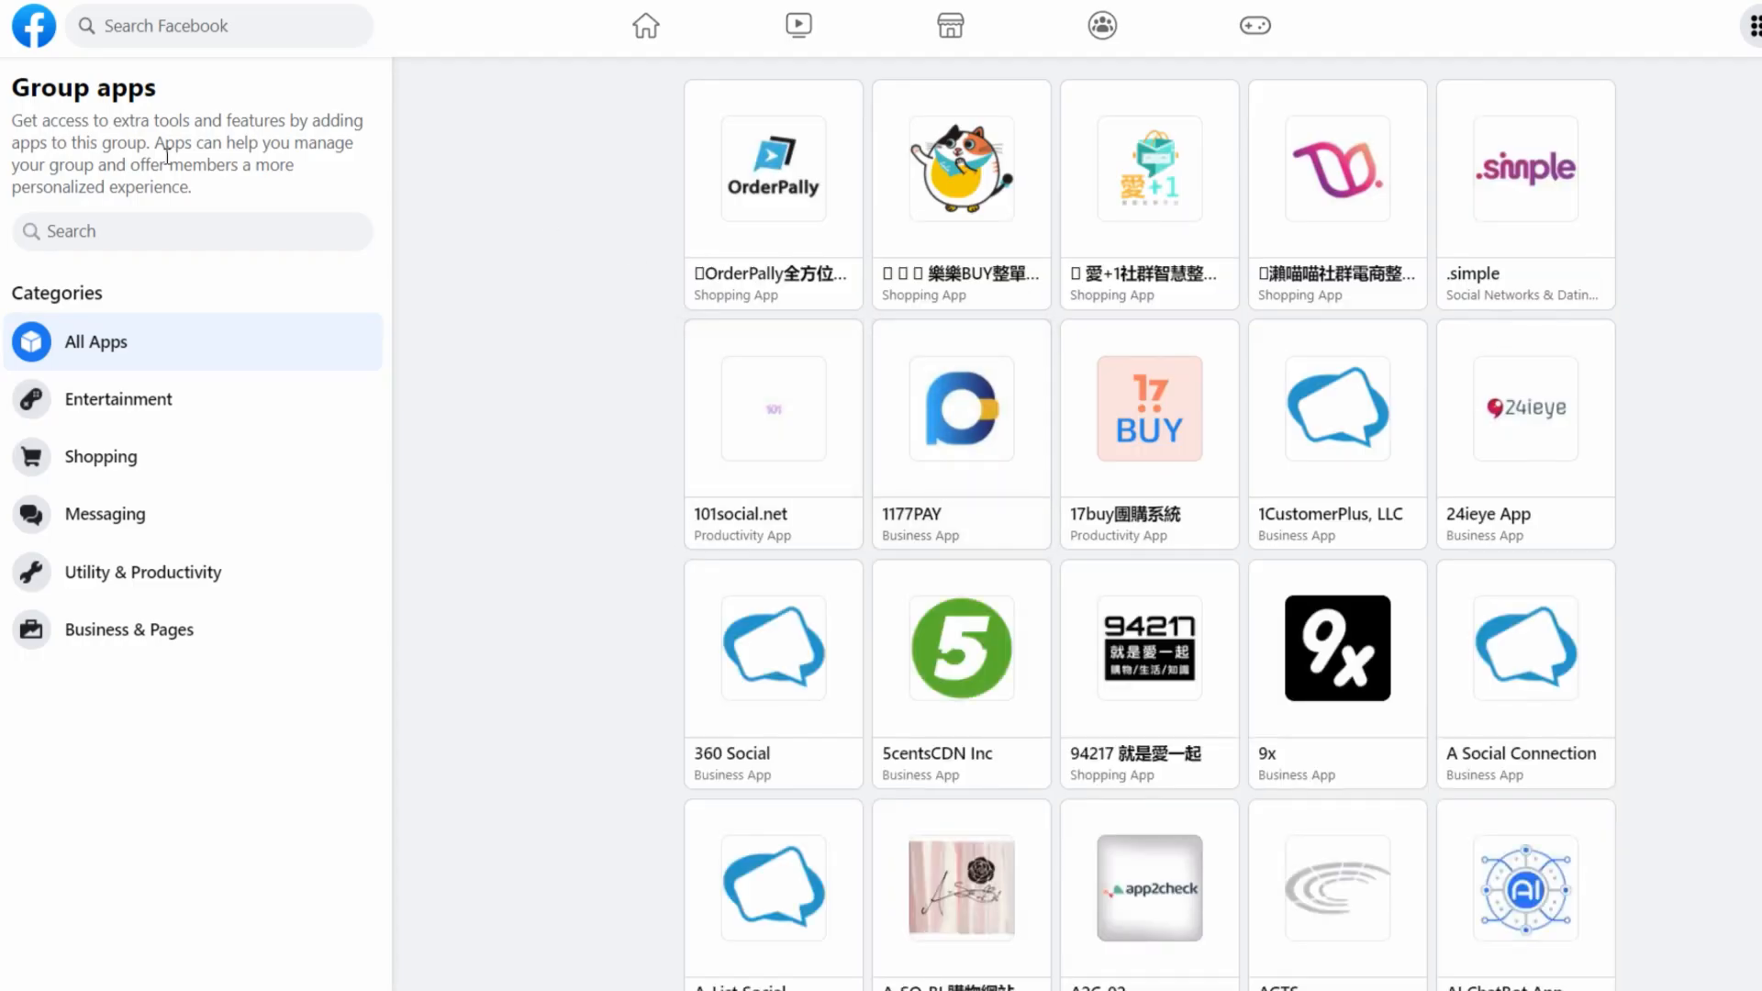
left_click(48, 235)
type("llead")
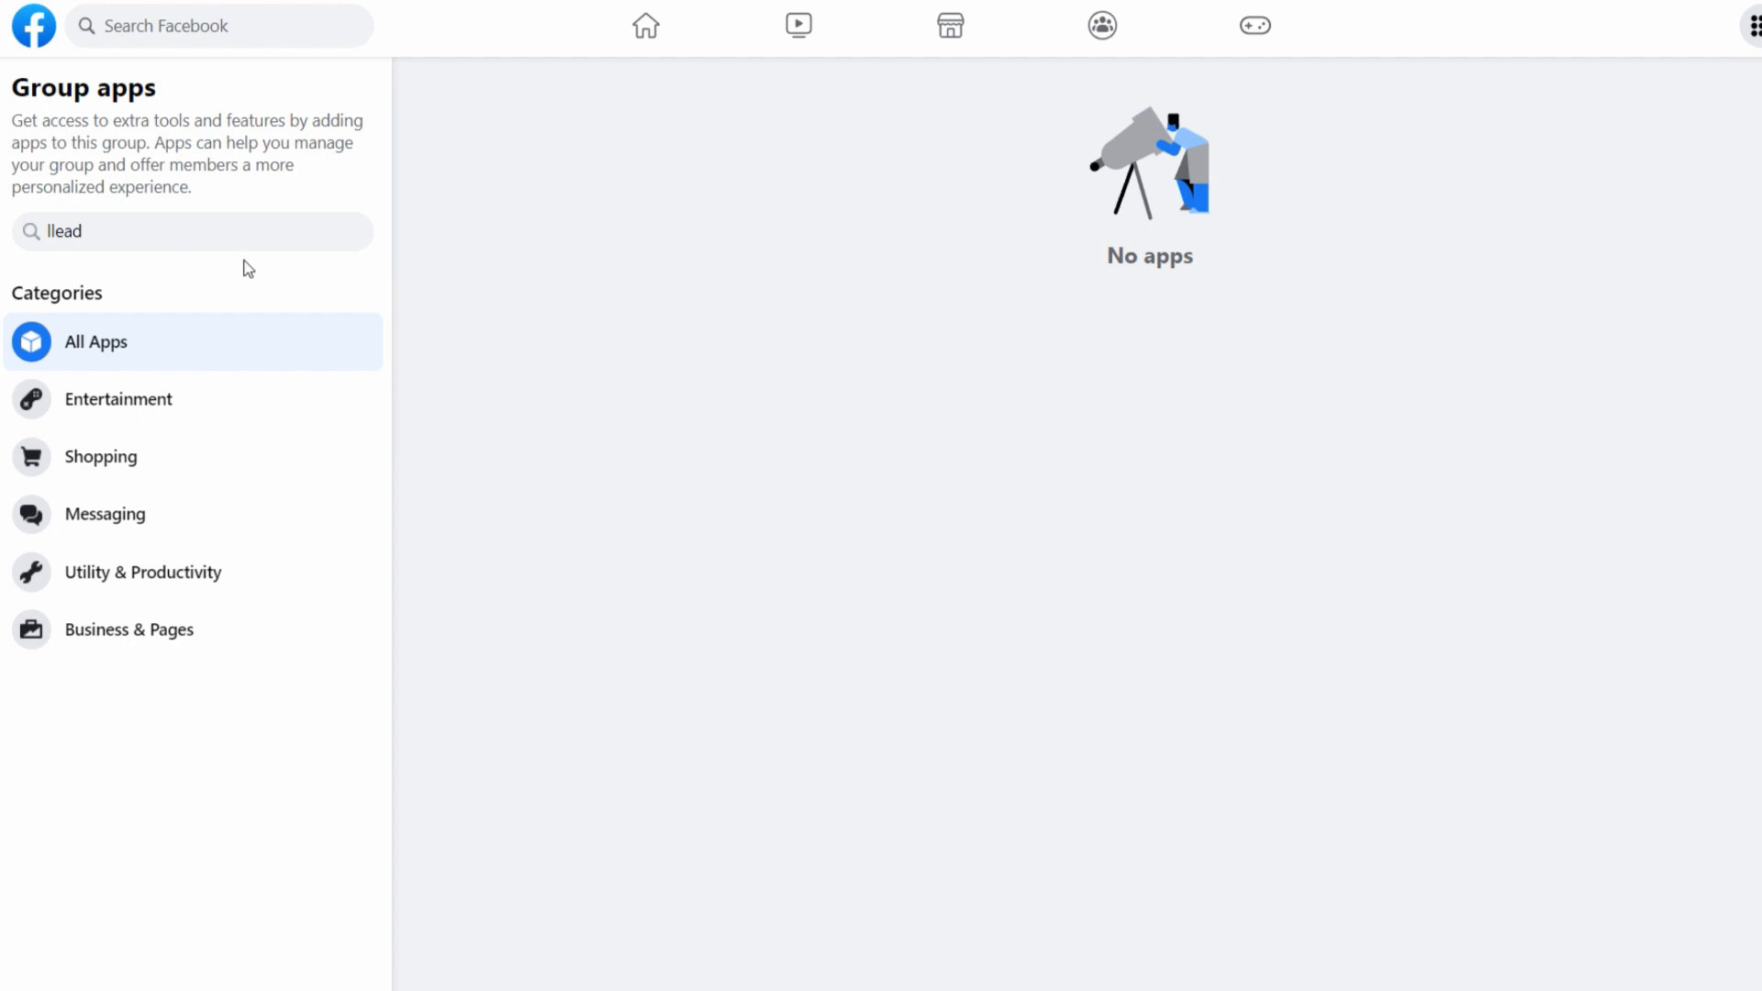
key("Home")
key("Delete")
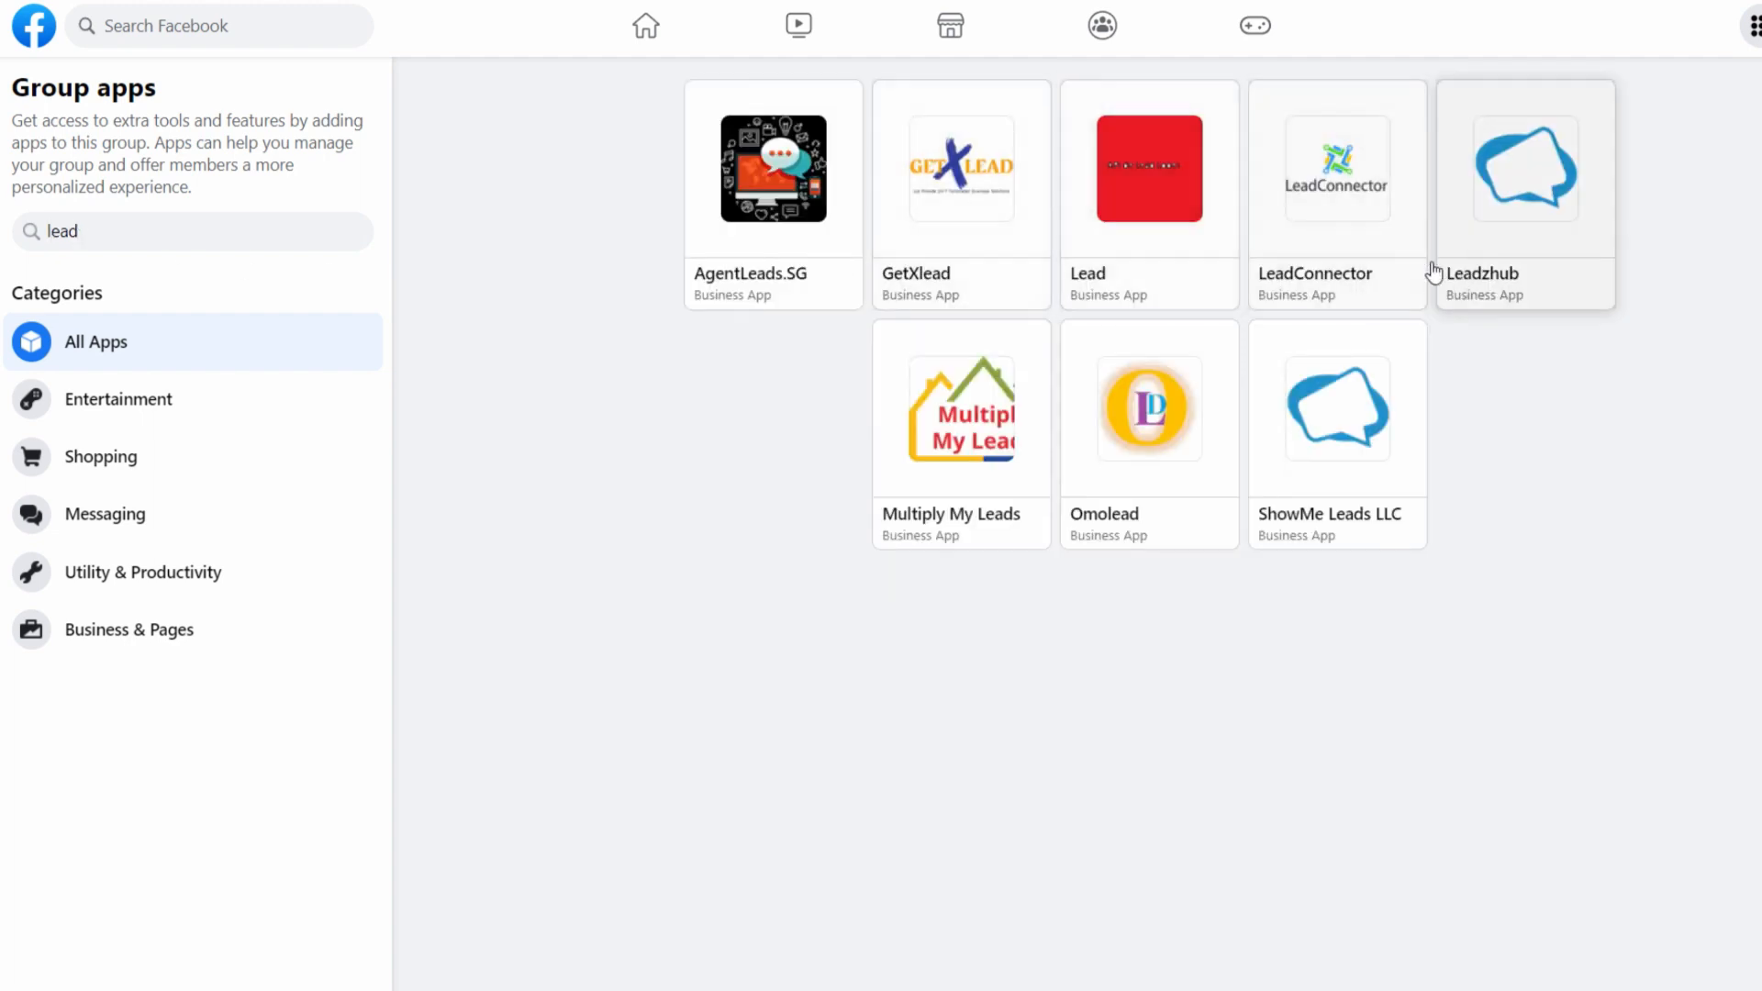
left_click(1326, 189)
left_click(1180, 693)
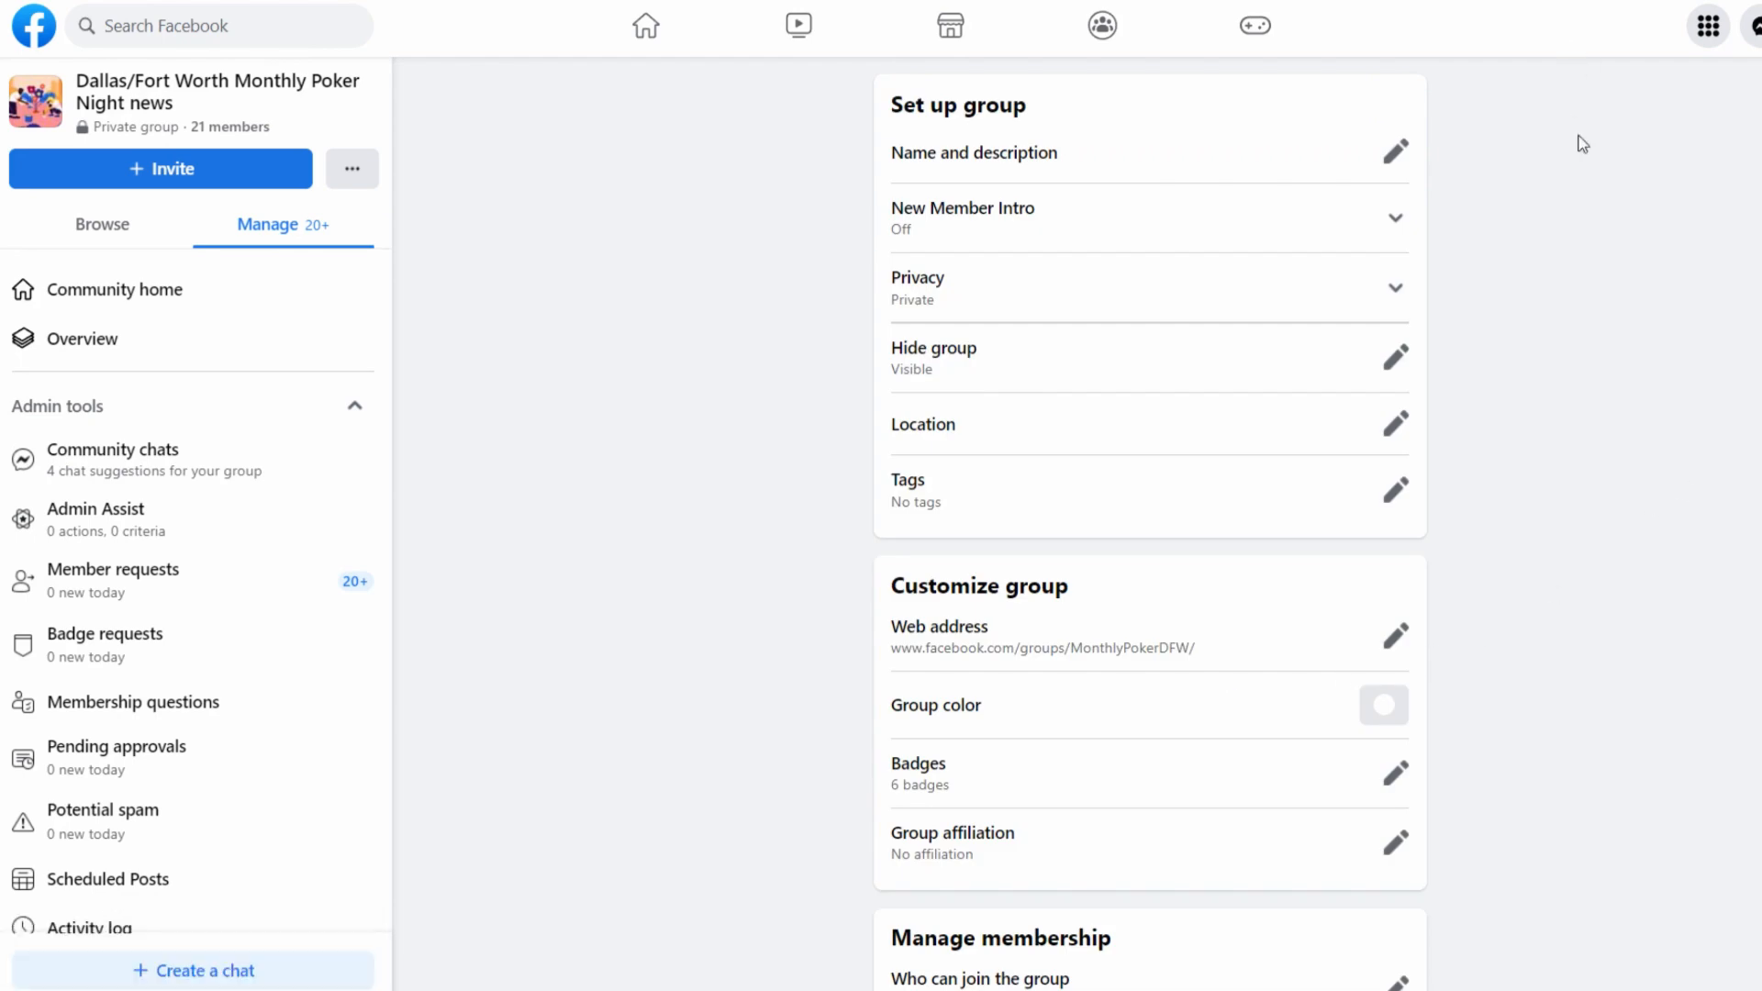
Check the active apps under the poker group's advanced settings, then close the list
scroll(1056, 714, "down", 15)
scroll(1056, 716, "down", 5)
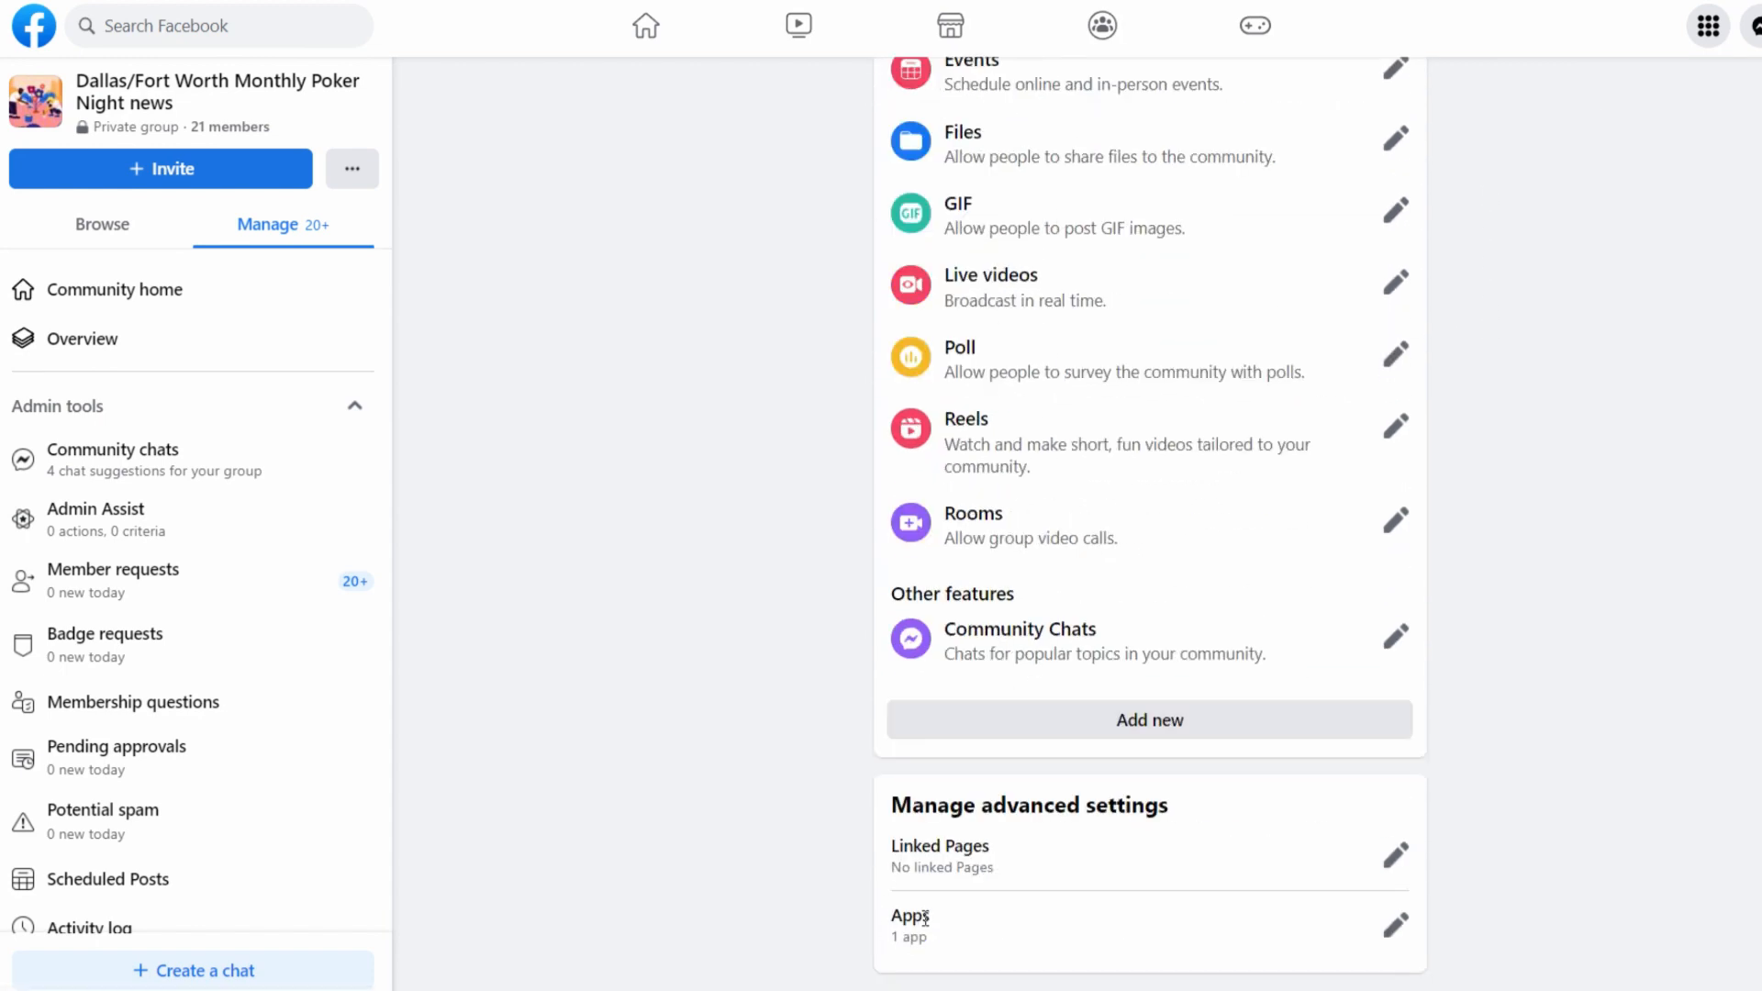
left_click(1396, 925)
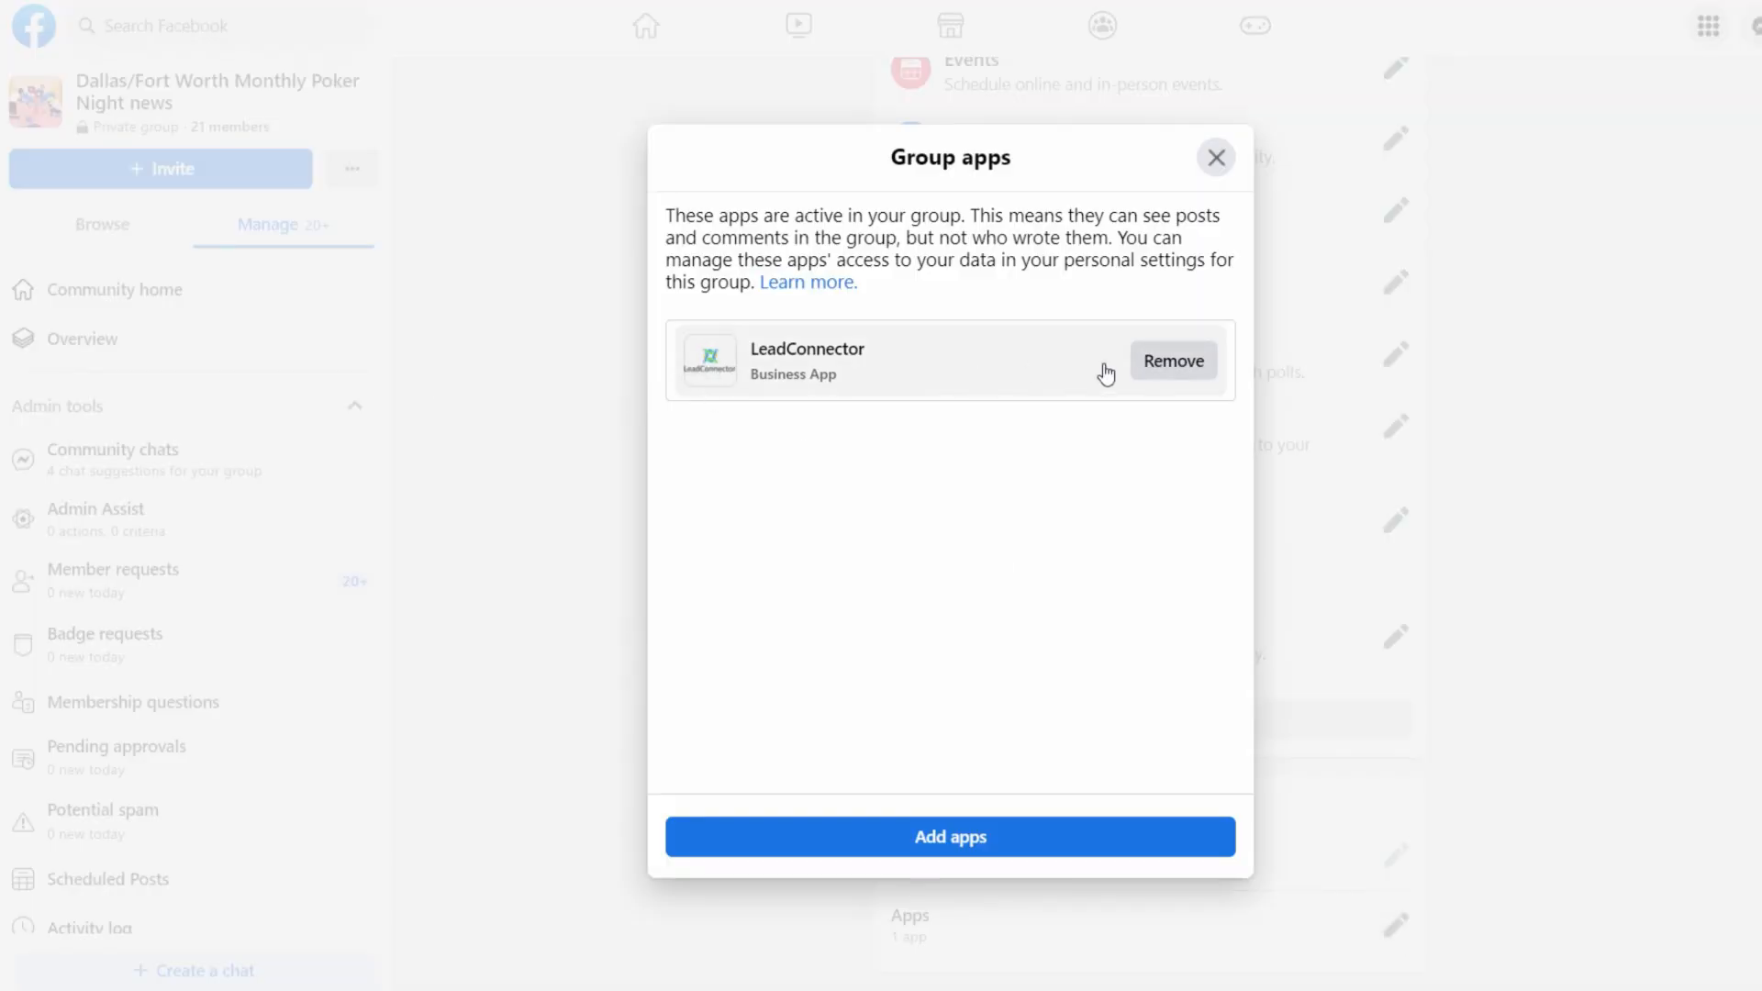
left_click(1216, 158)
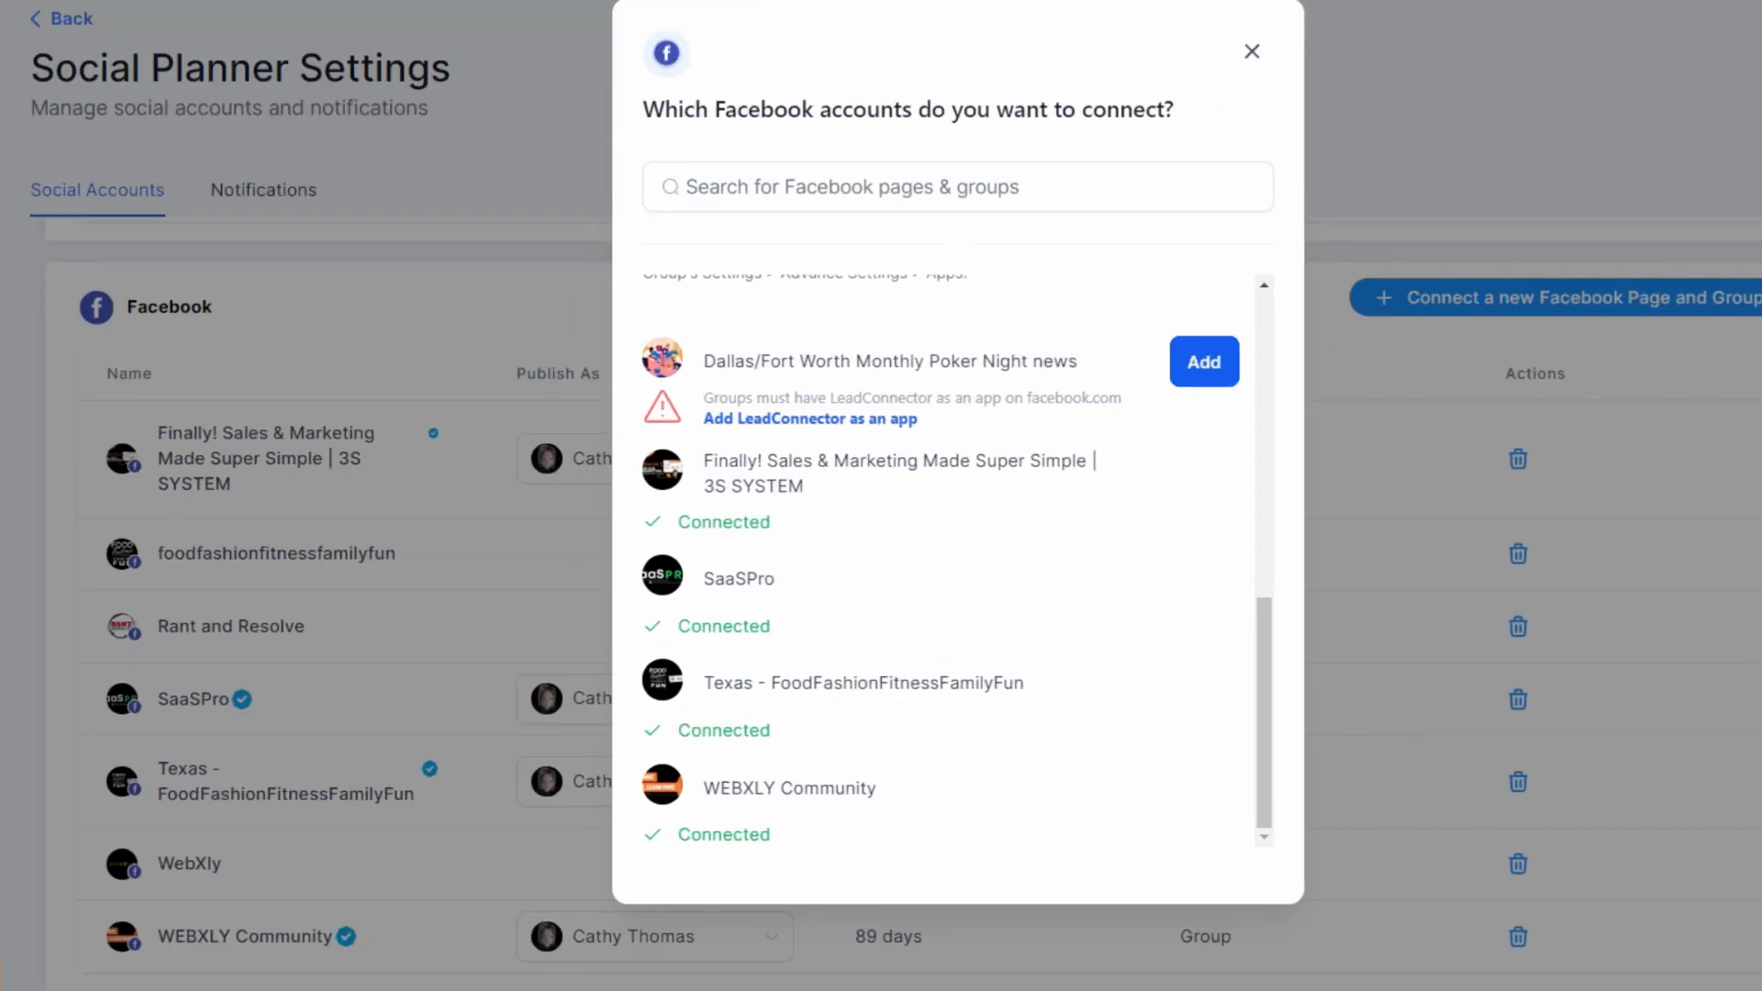
Connect the Dallas/Fort Worth Monthly Poker Night news group in Social Planner and close the account selection
scroll(931, 554, "down", 10)
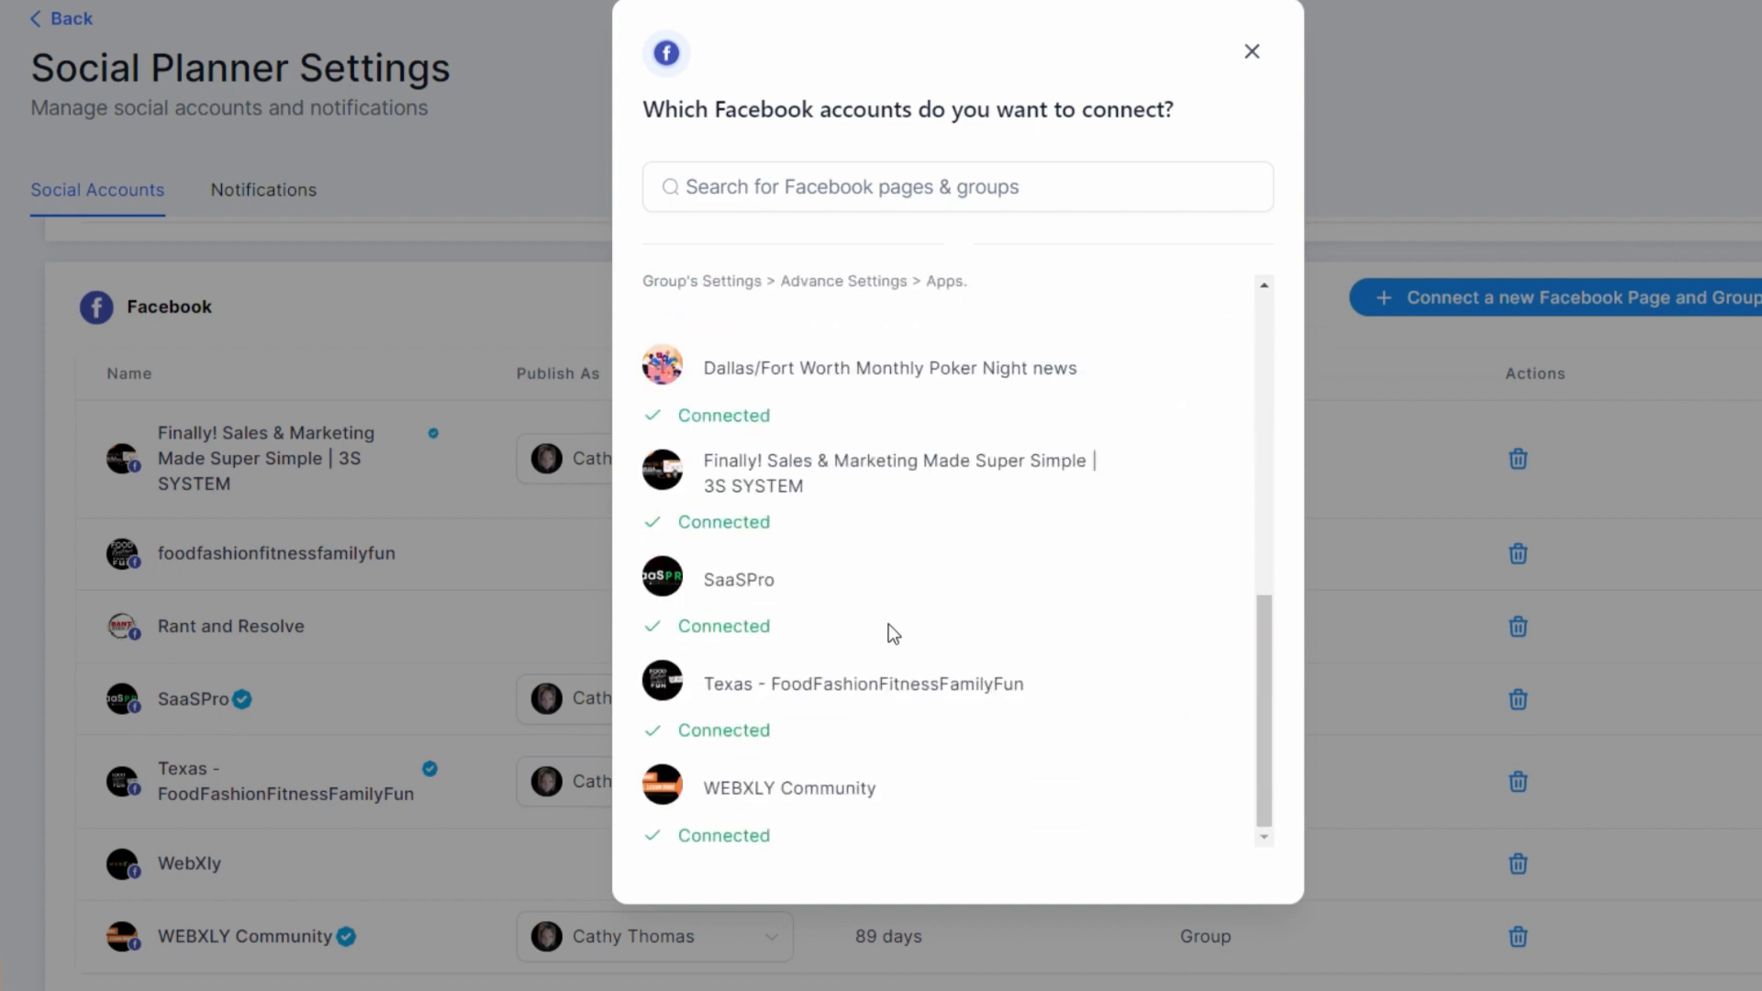
left_click(1252, 51)
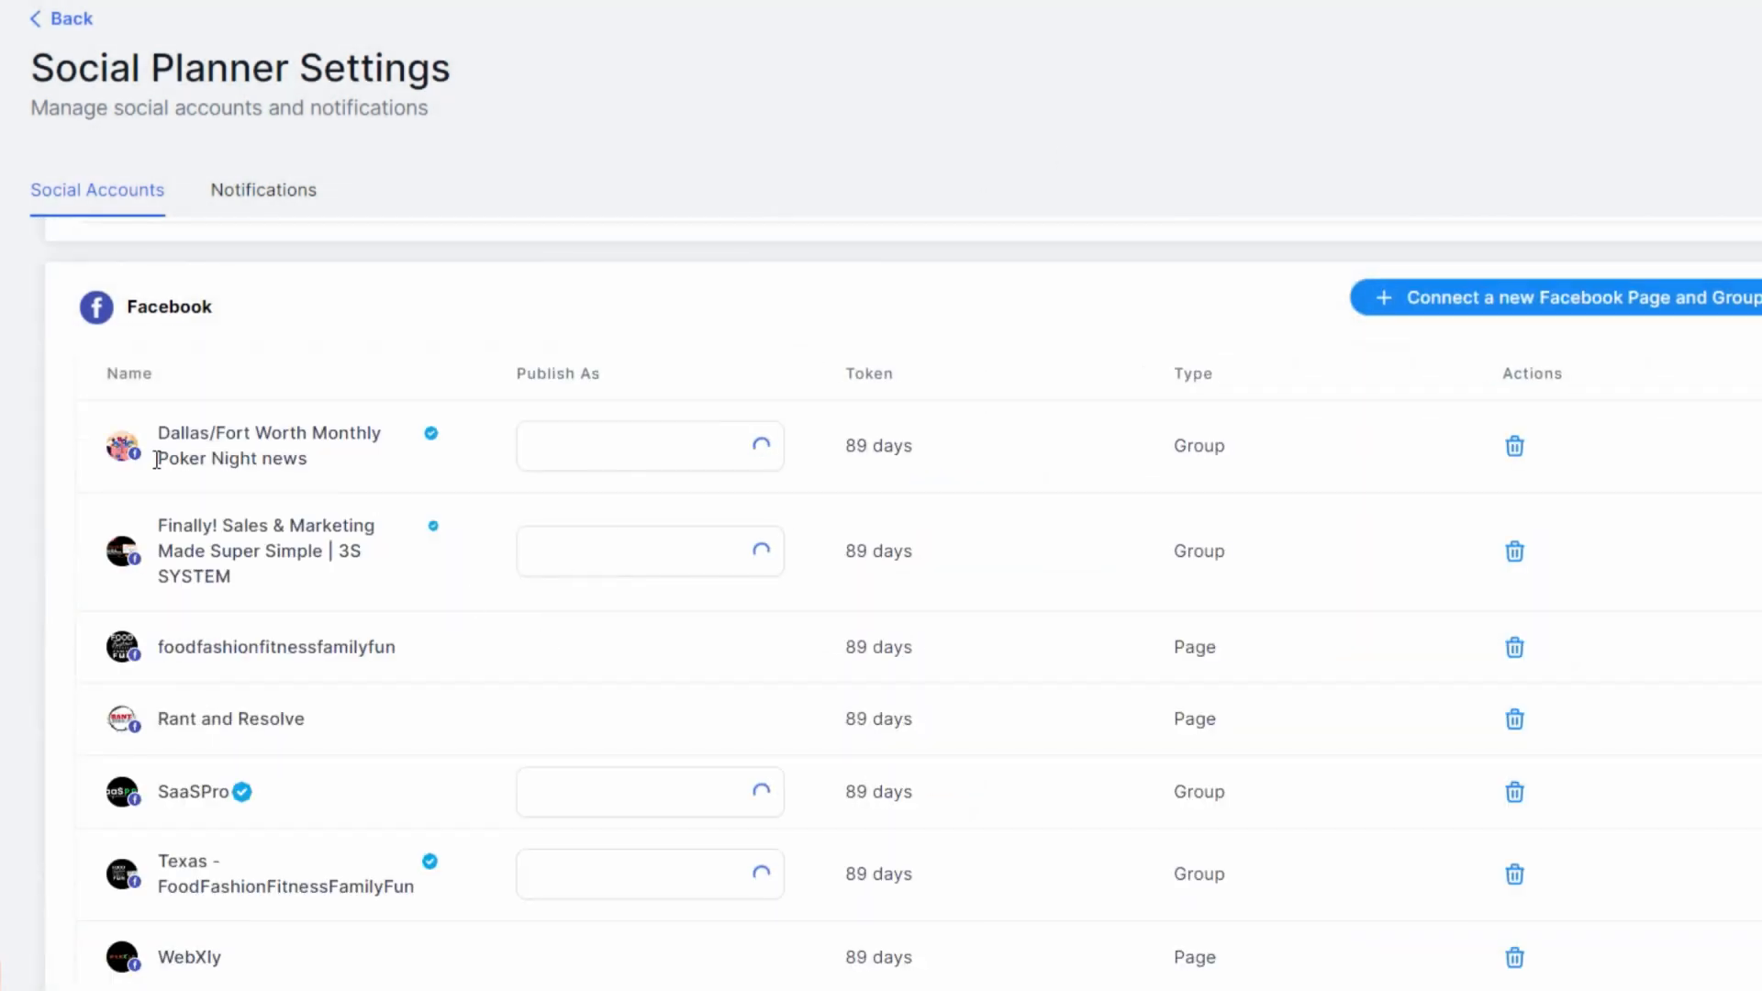
Examine the Publish As choices for the Dallas/Fort Worth Monthly Poker Night news group
left_click(656, 467)
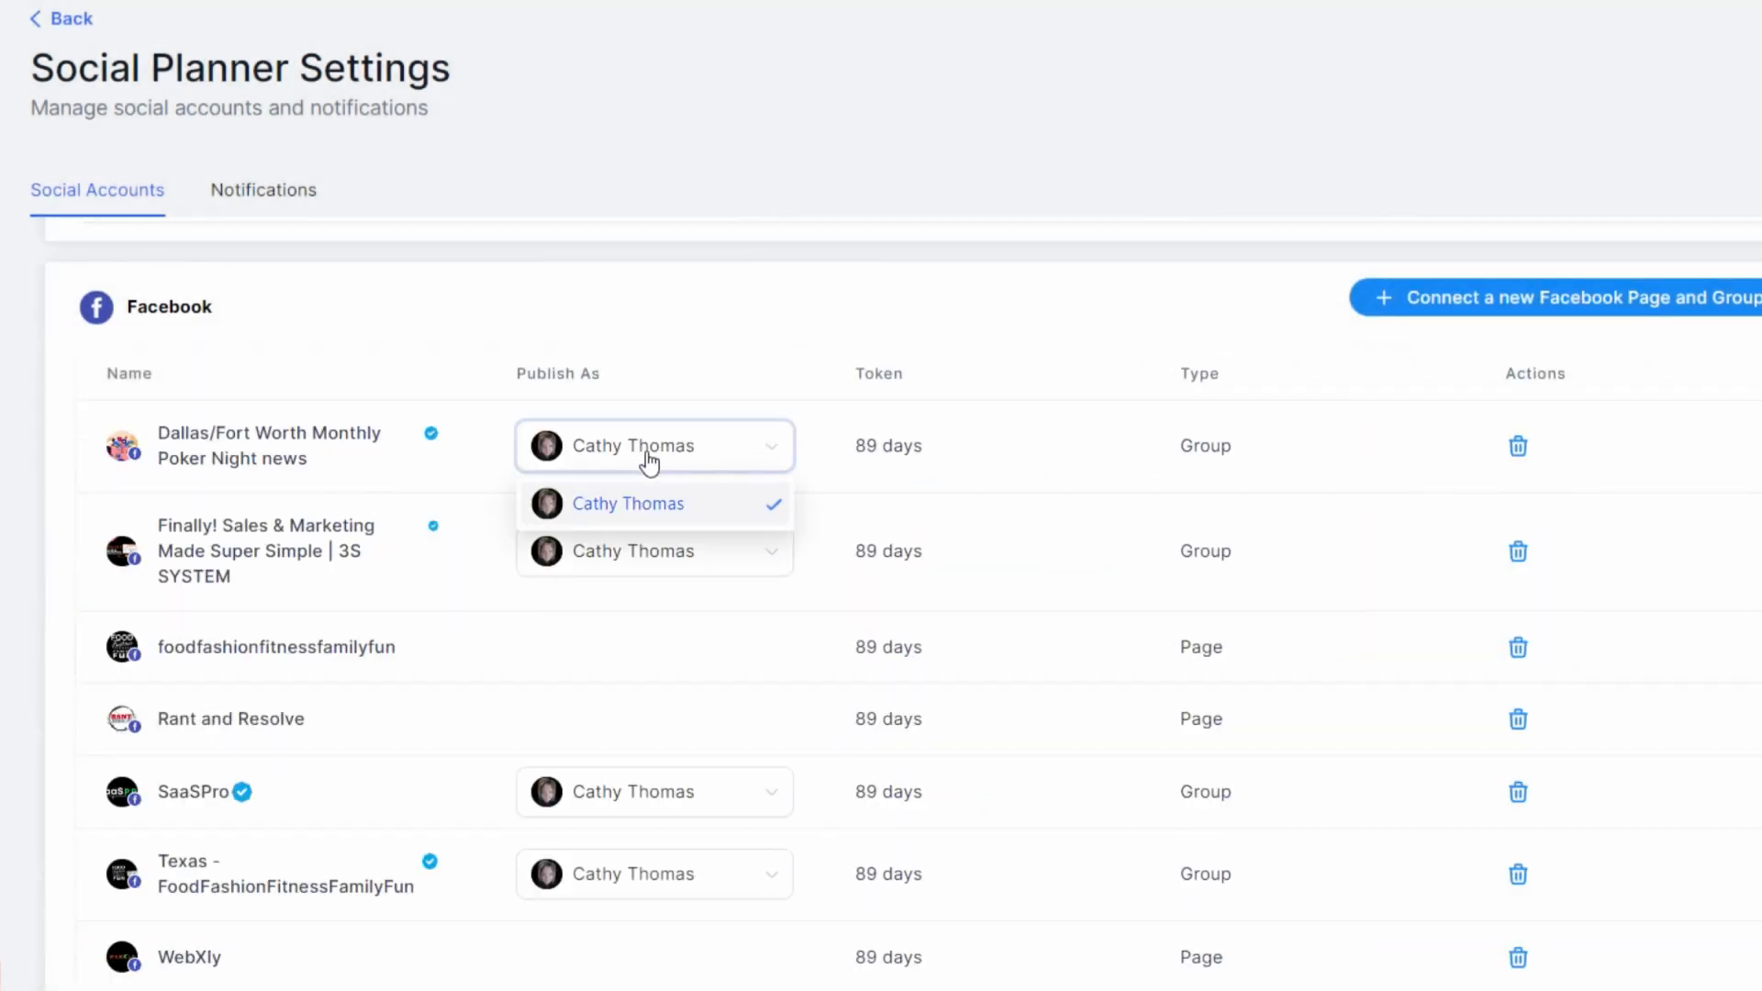
left_click(646, 392)
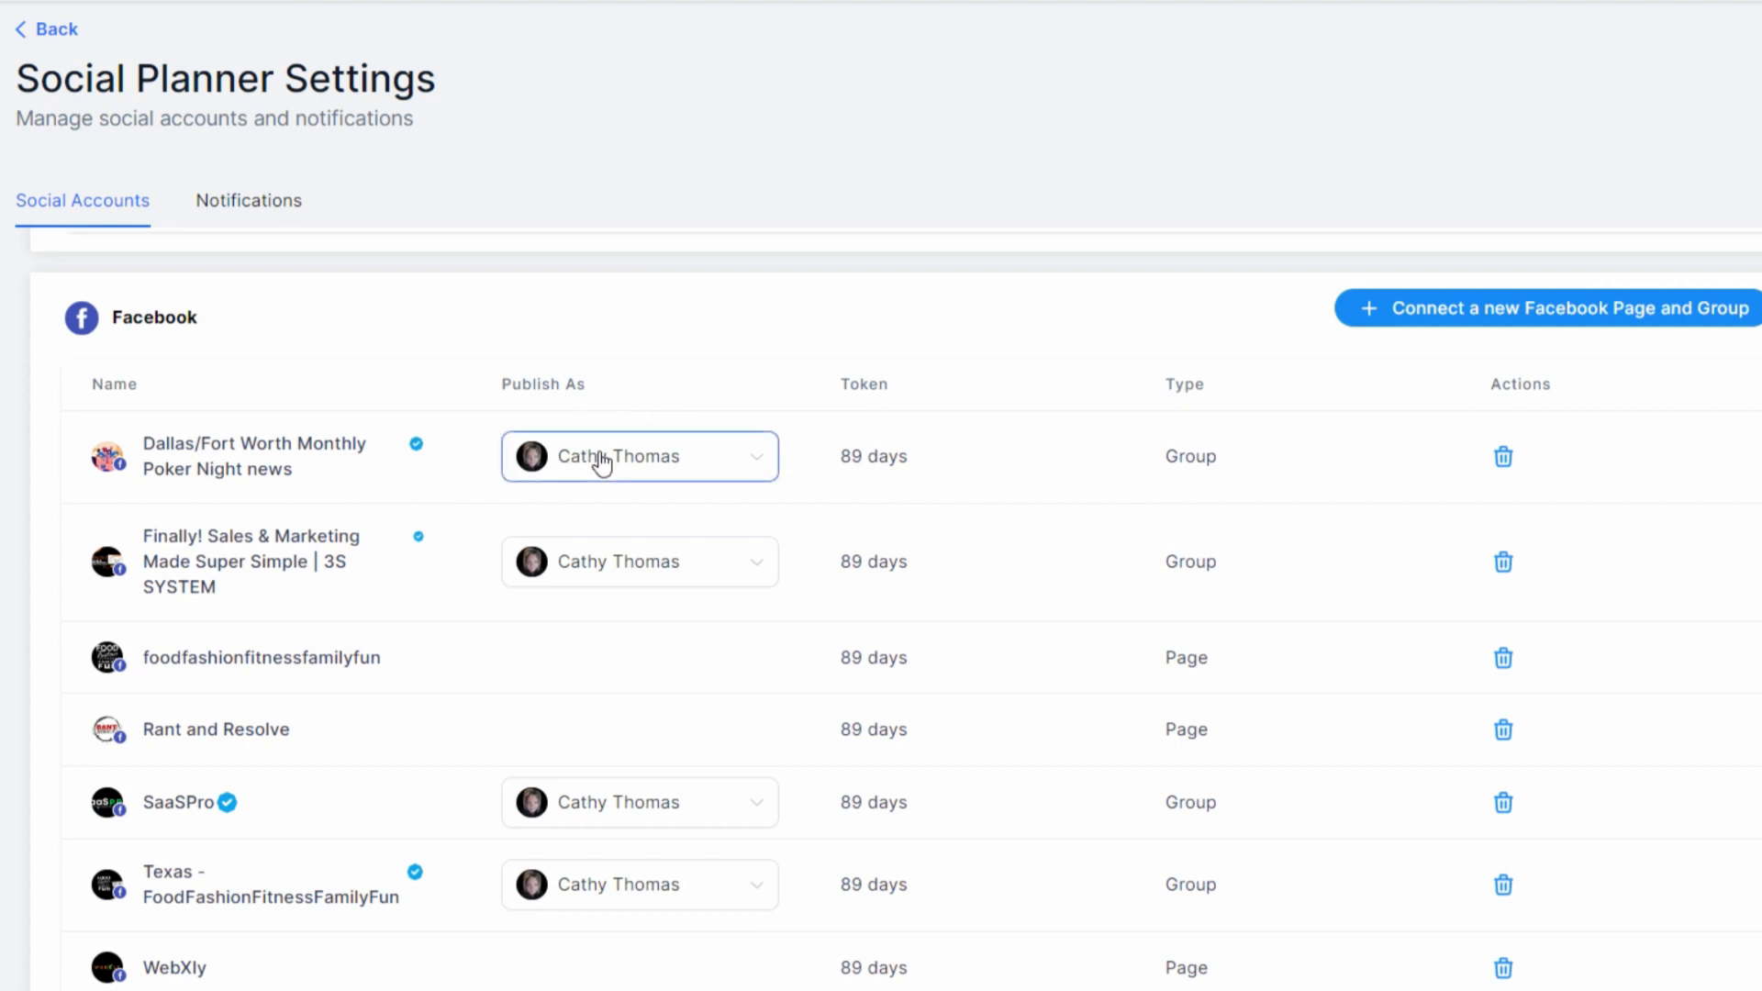
left_click(599, 459)
left_click(624, 356)
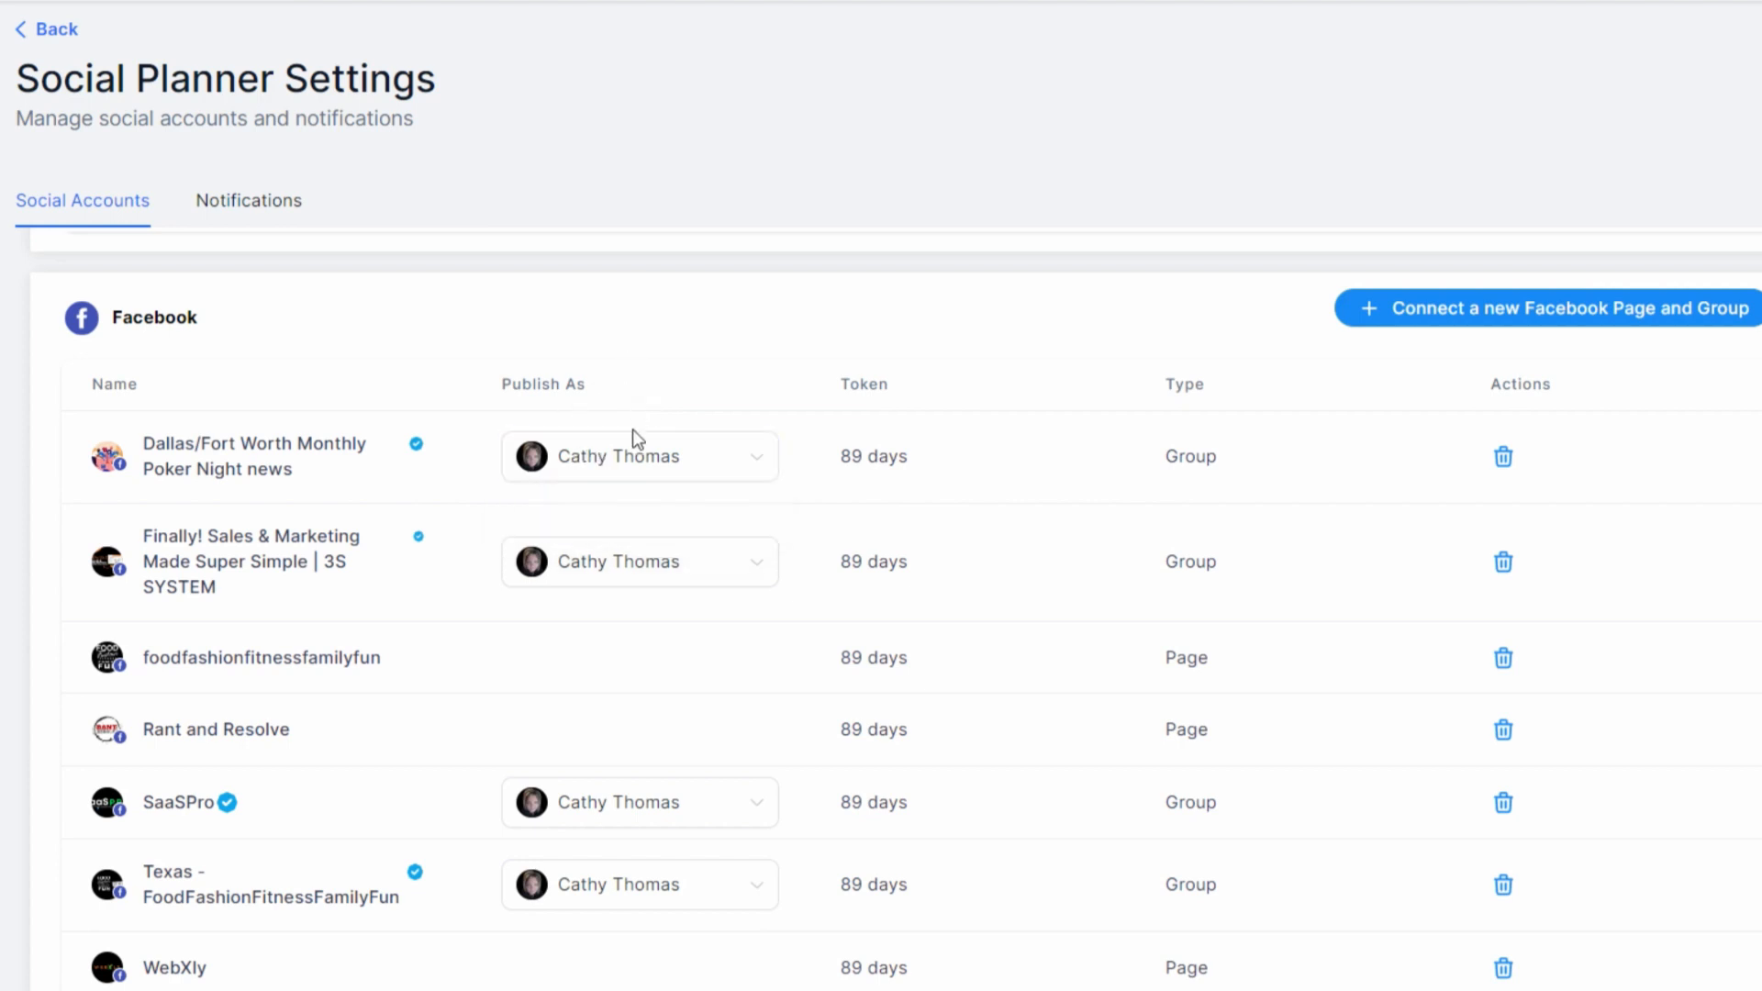
left_click(618, 471)
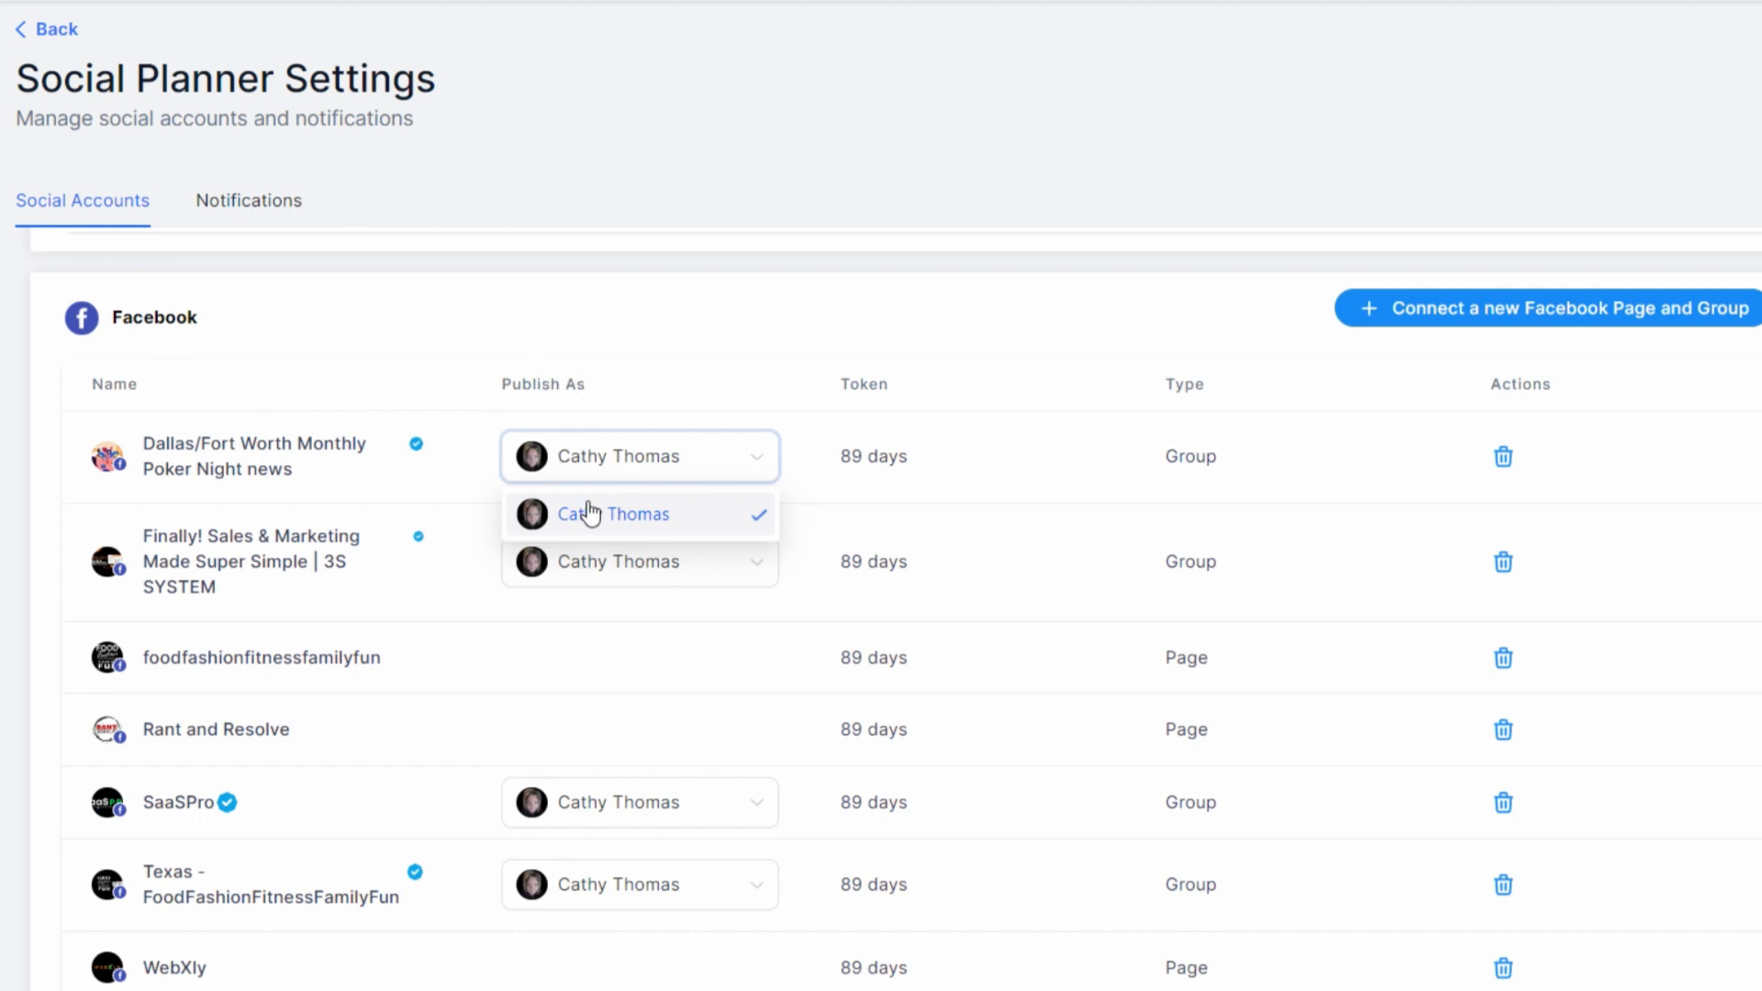
left_click(596, 390)
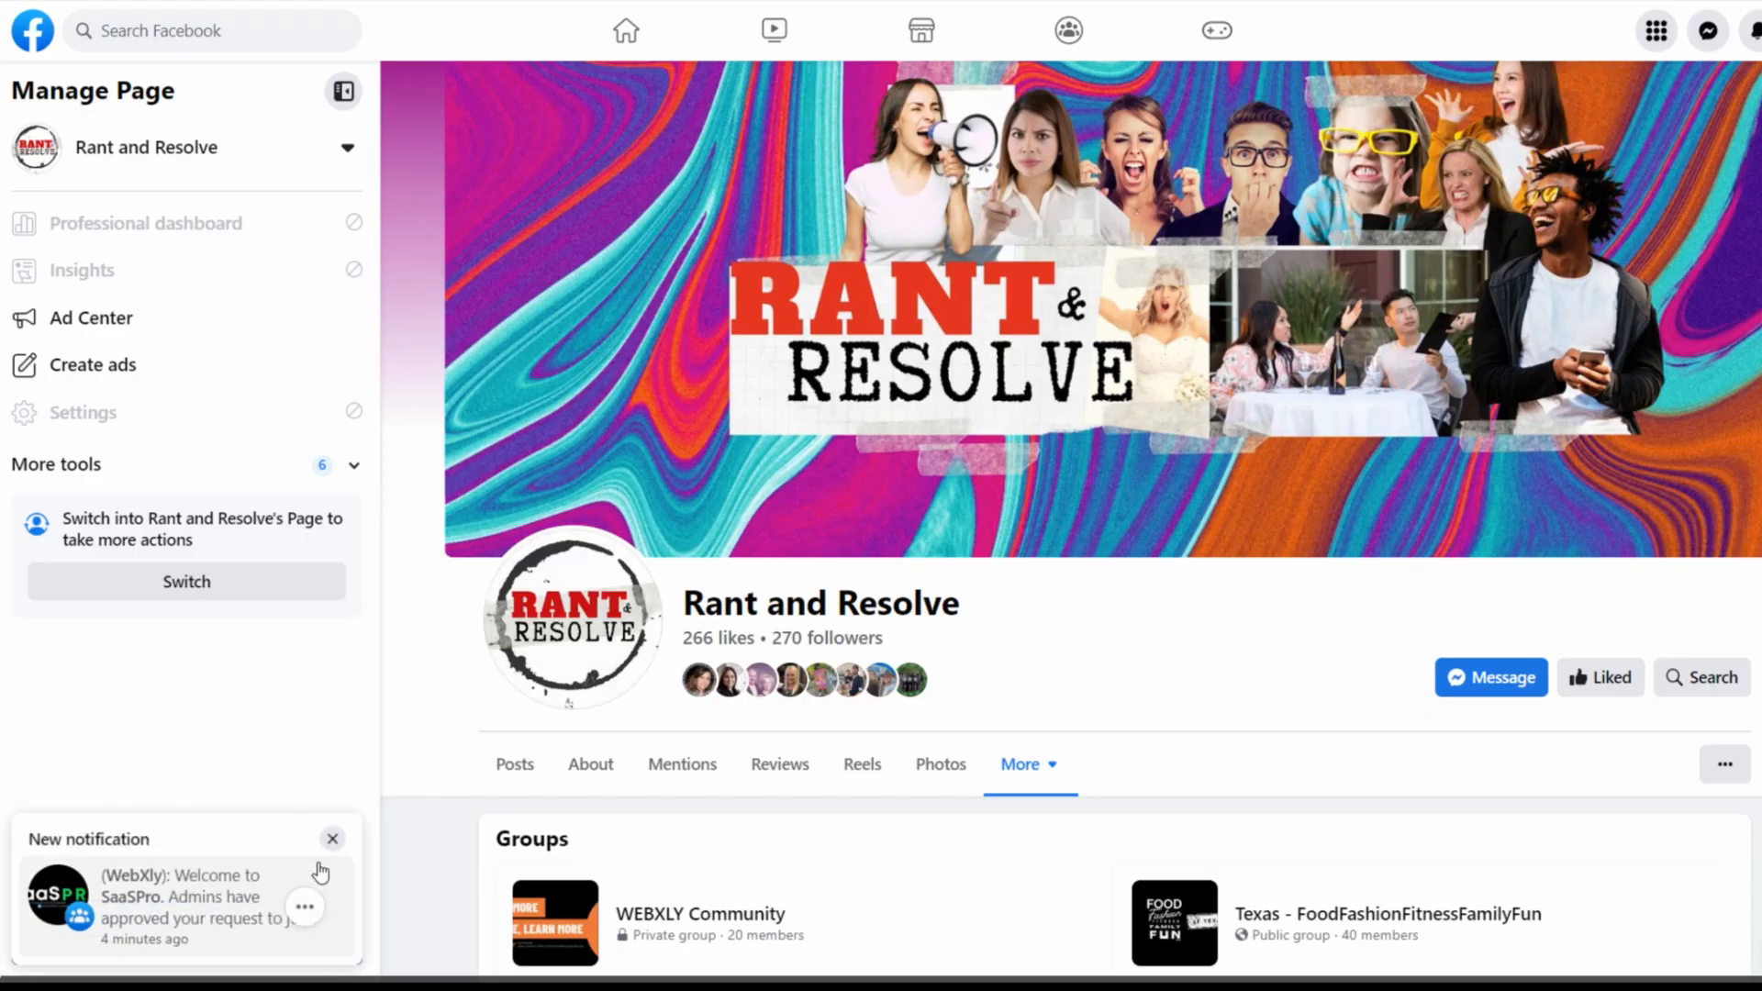
Dismiss the new notification on the Rant and Resolve Facebook page and view the page's linked groups
left_click(332, 839)
left_click(331, 841)
scroll(918, 468, "down", 2)
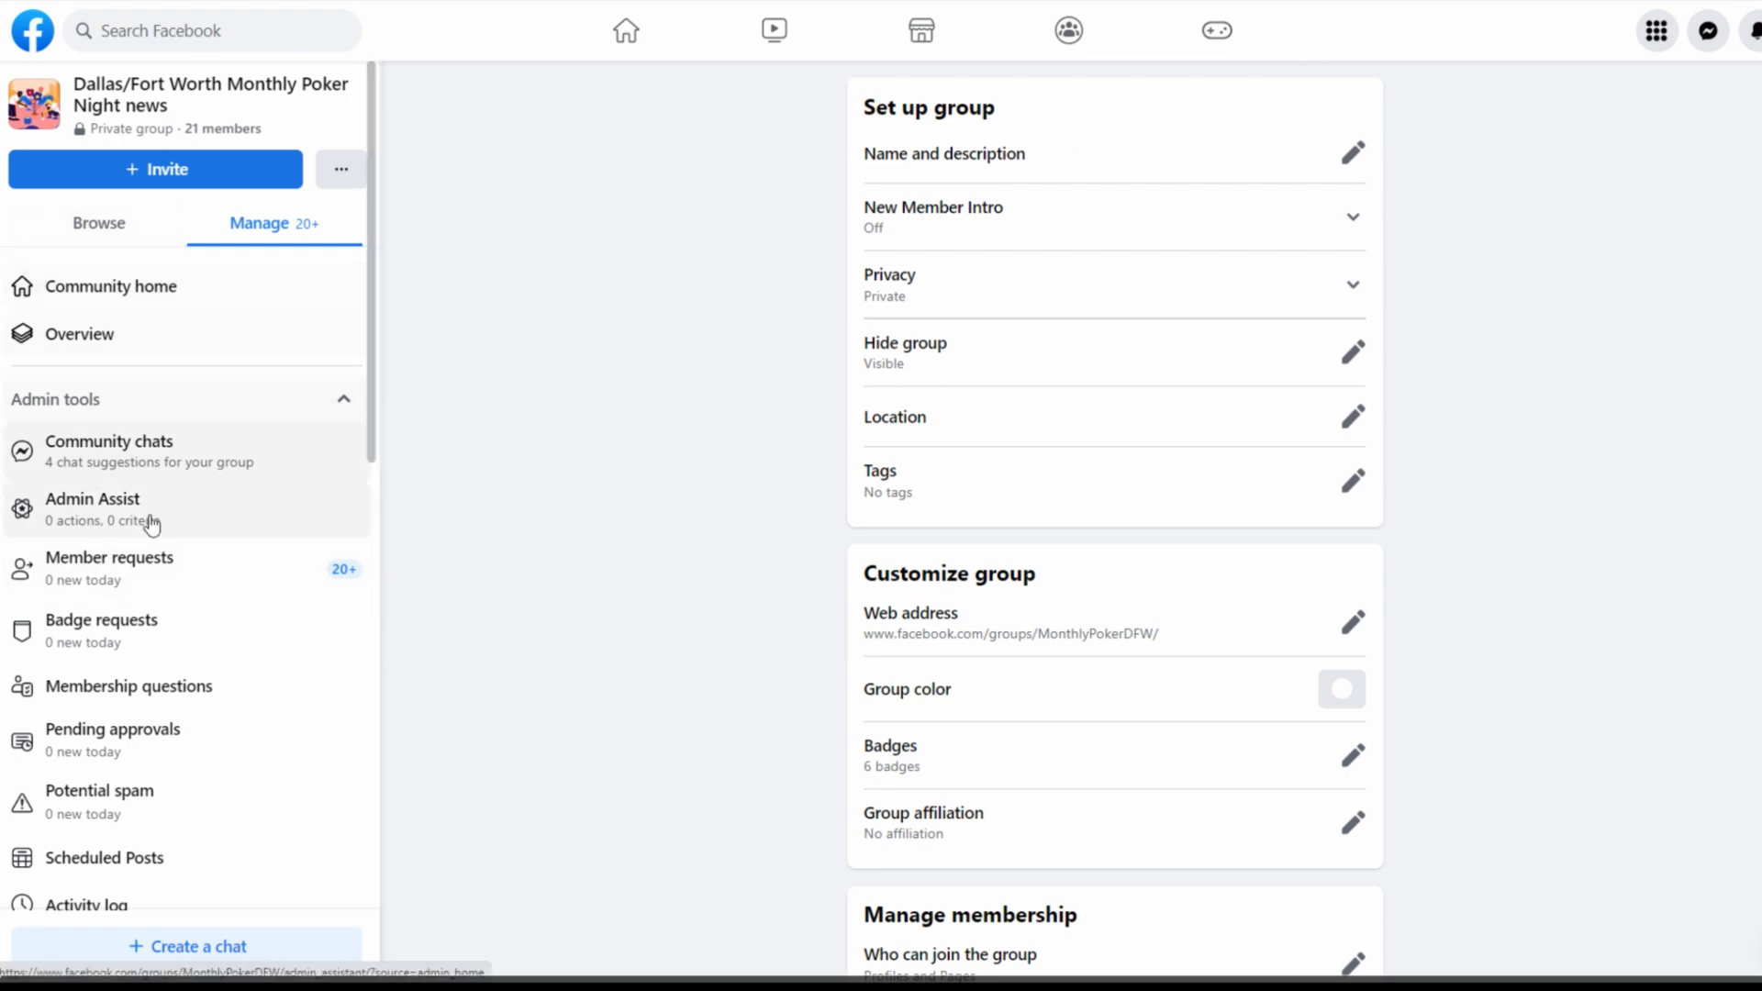
Review the poker group's member list and inspect the role and management options for one of the newer members
scroll(126, 601, "down", 3)
scroll(236, 598, "down", 2)
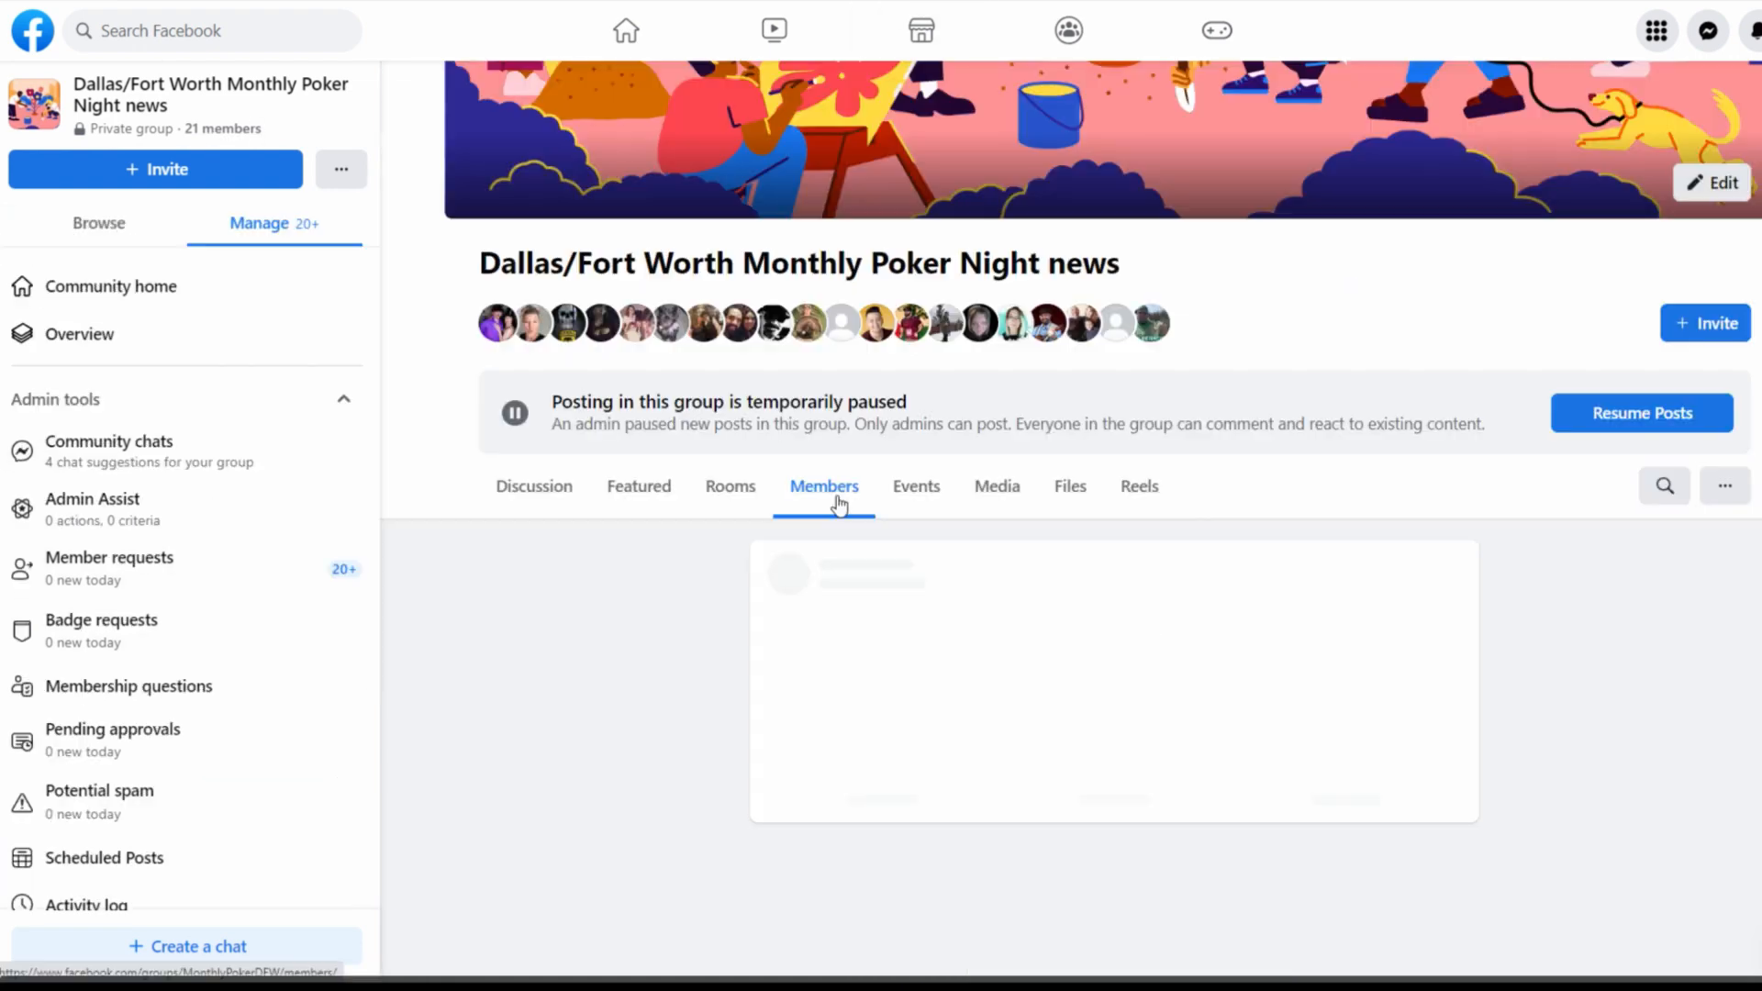
scroll(926, 743, "down", 5)
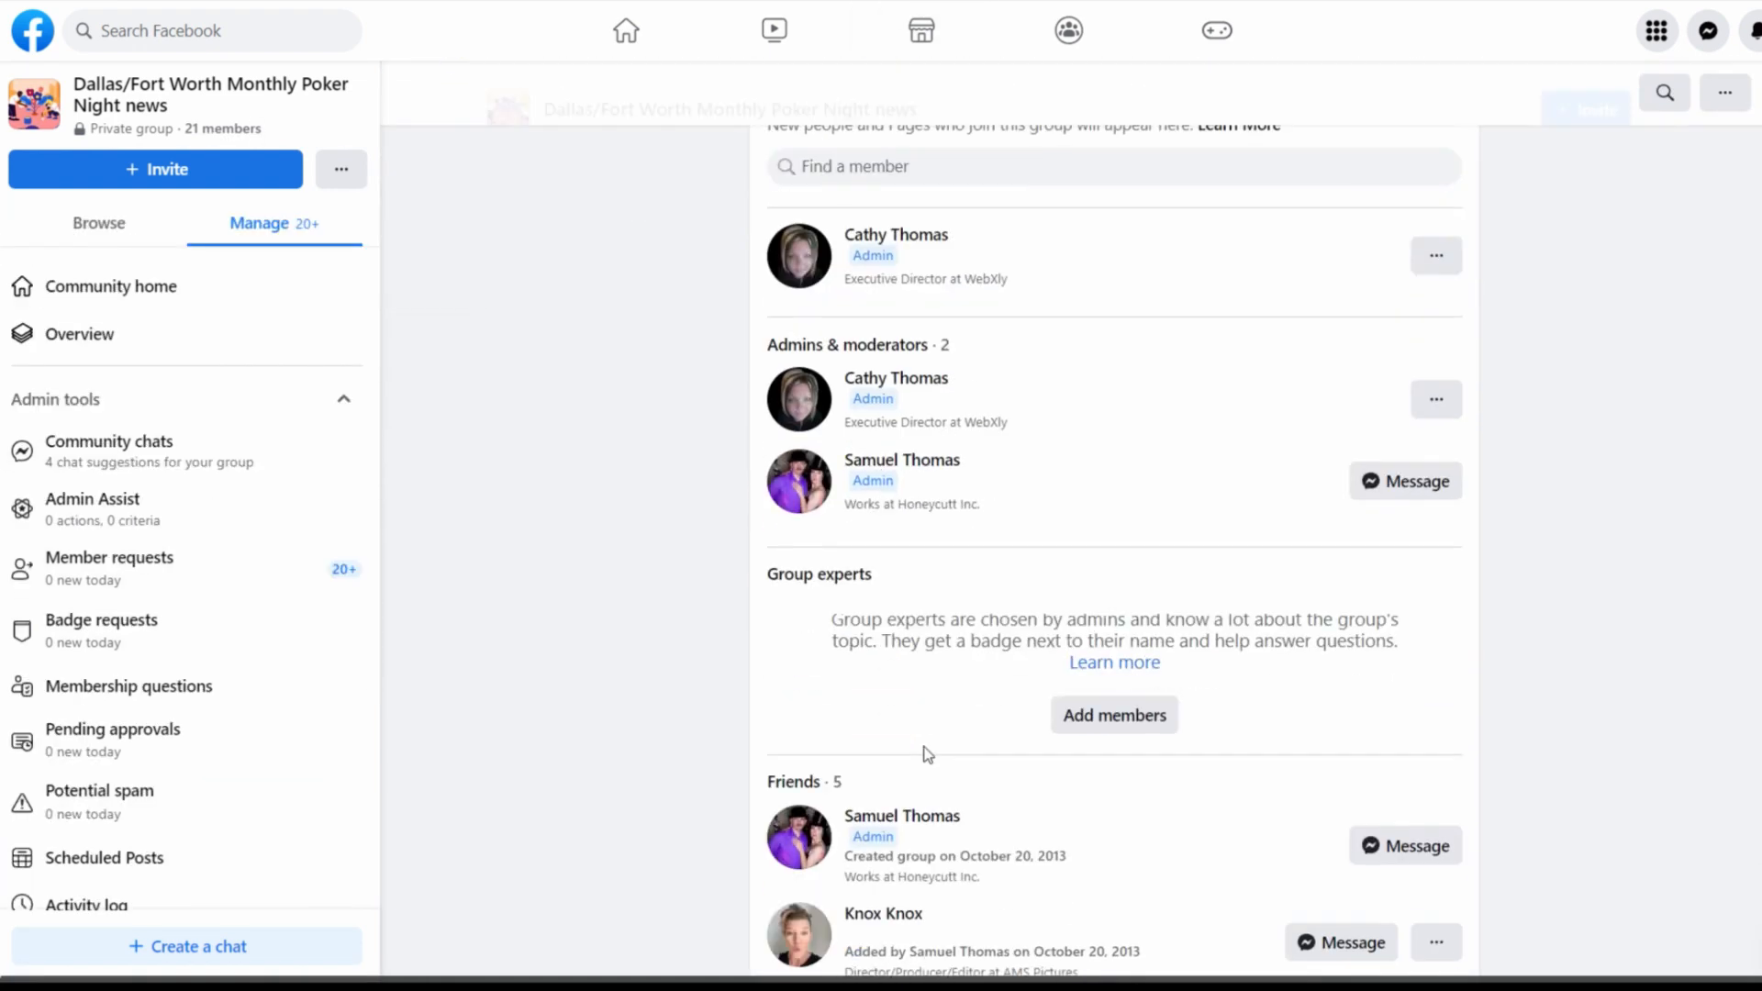
scroll(864, 588, "down", 10)
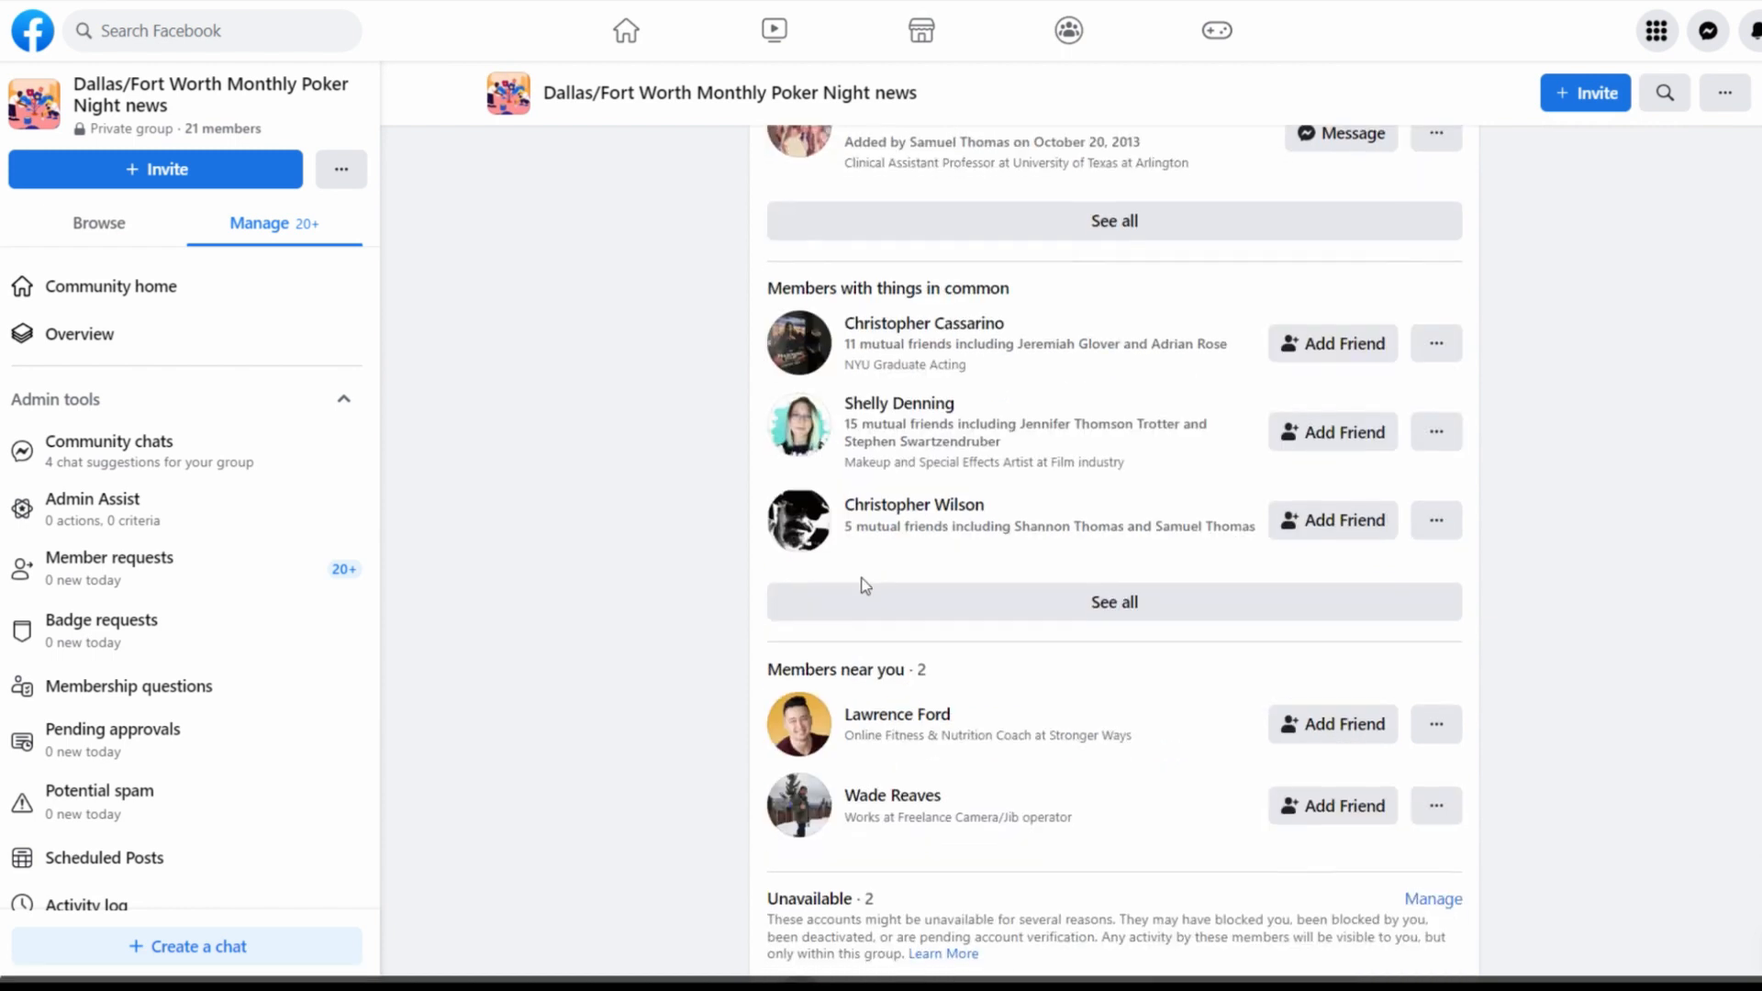
scroll(864, 588, "up", 9)
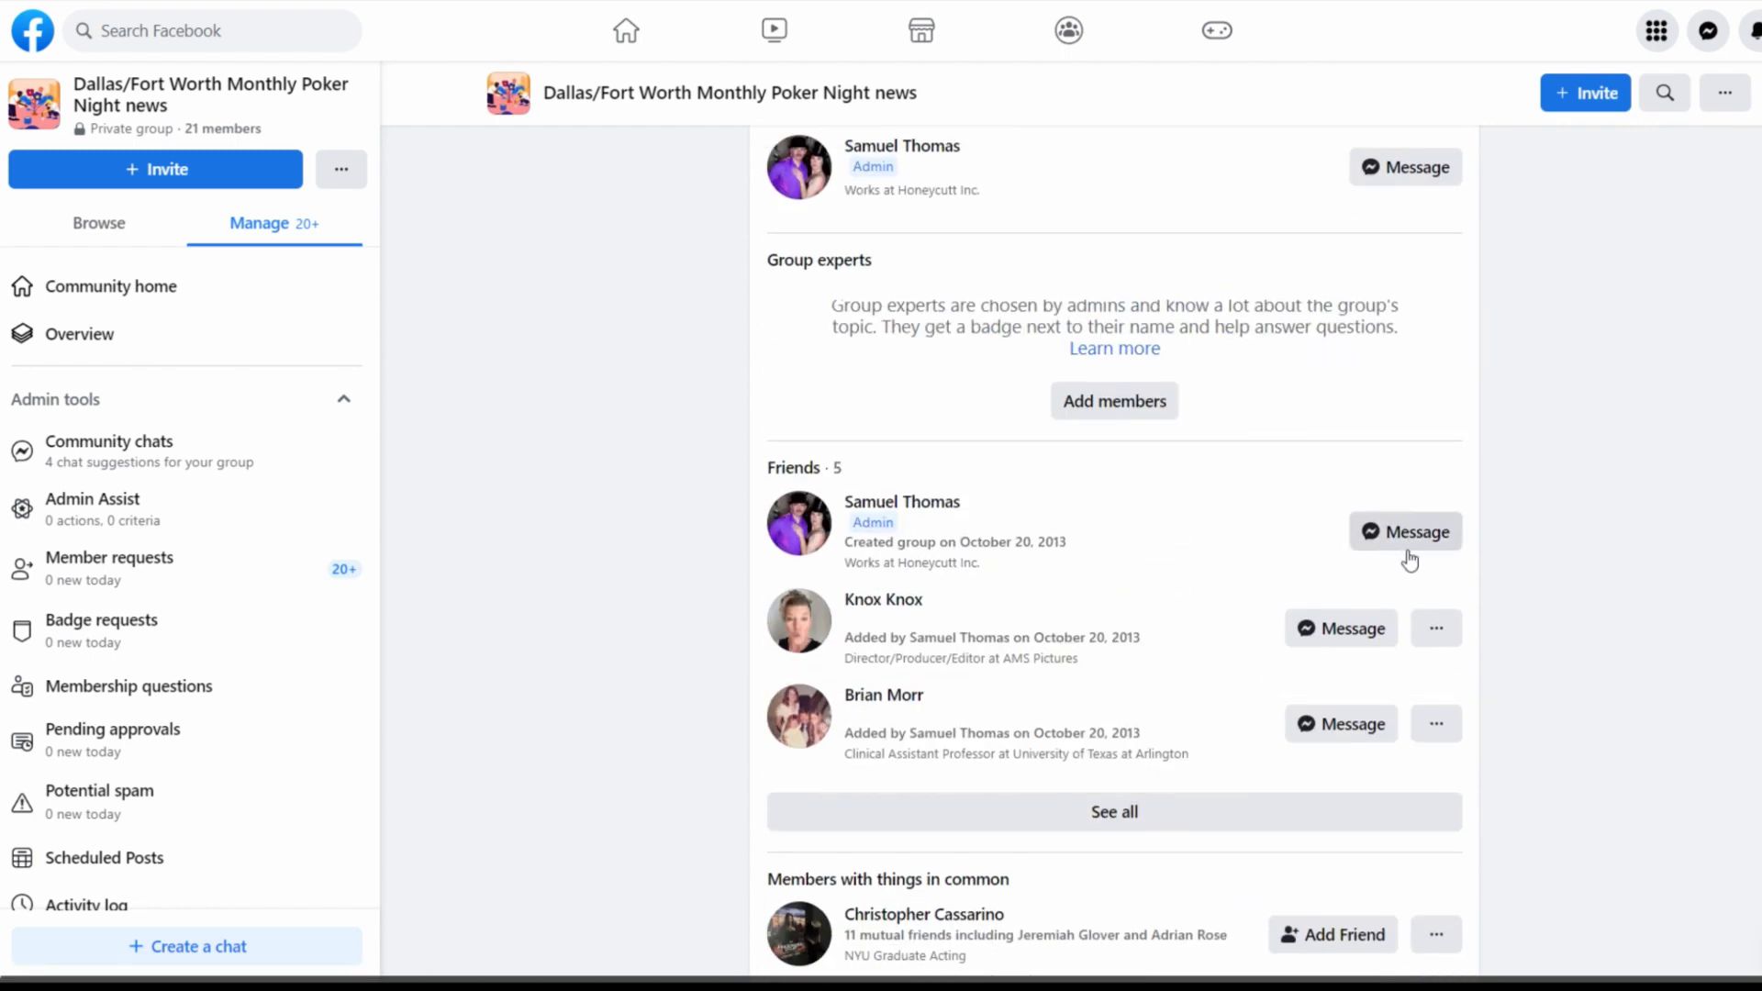
scroll(1377, 643, "down", 5)
scroll(1386, 688, "down", 5)
scroll(1377, 680, "down", 2)
left_click(1436, 676)
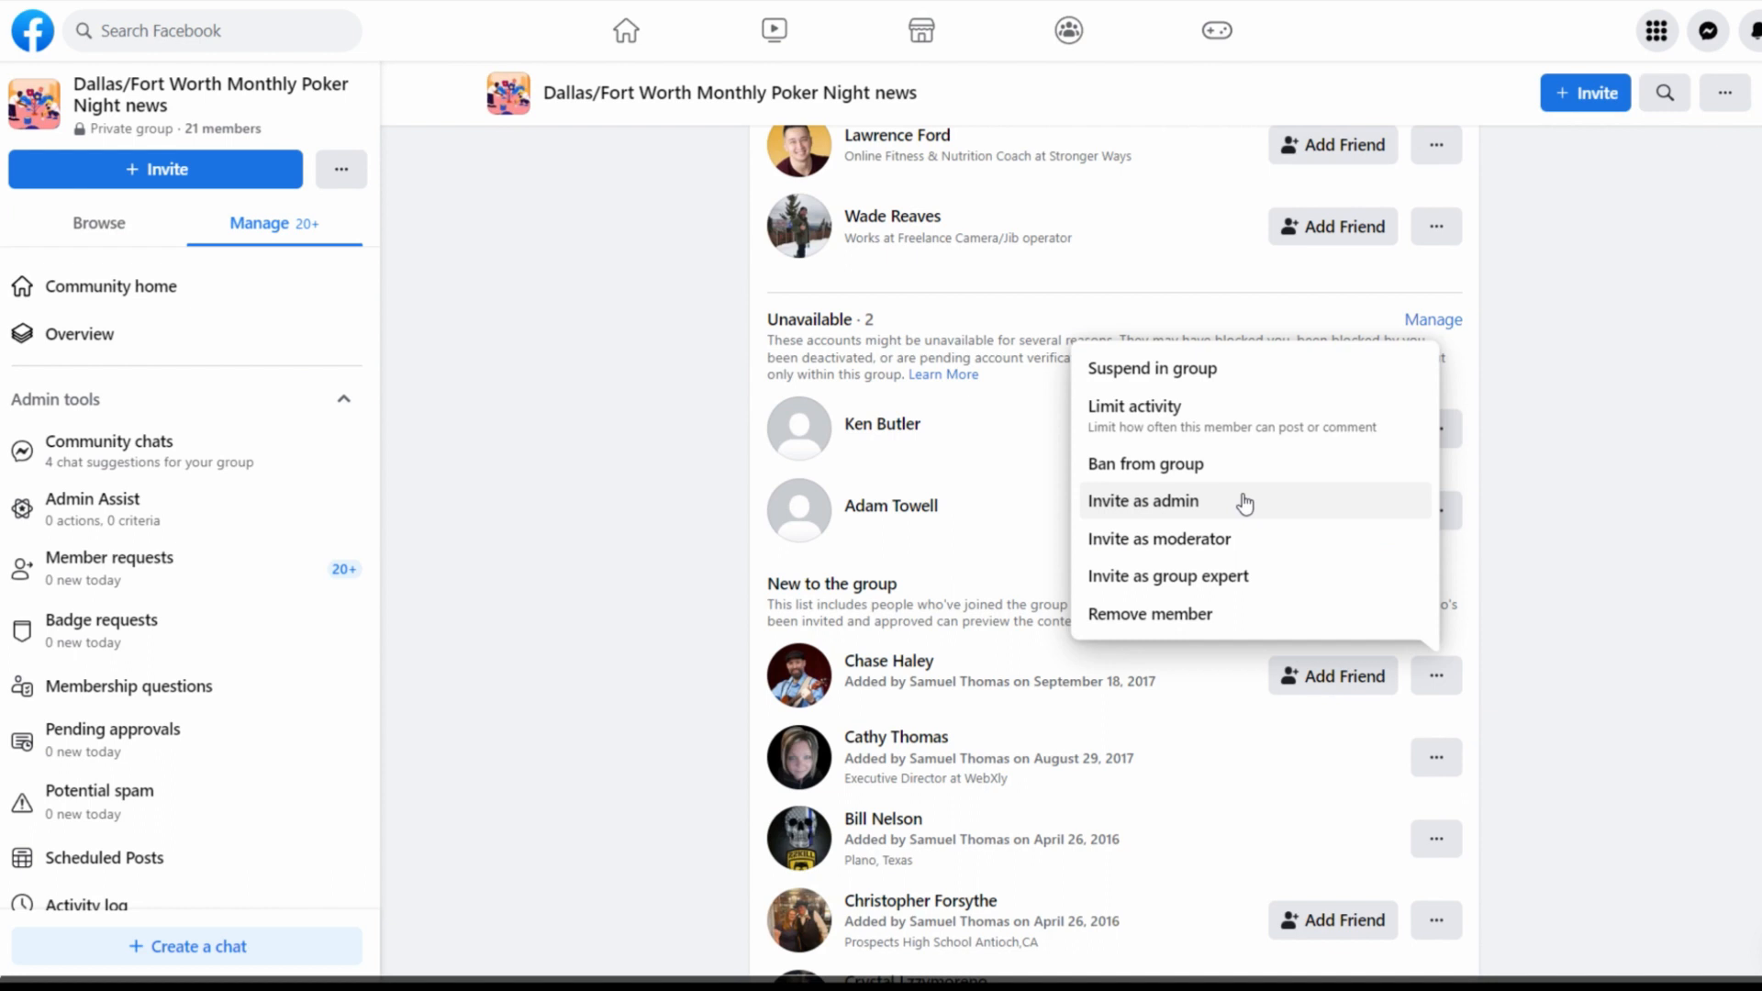
scroll(624, 321, "up", 18)
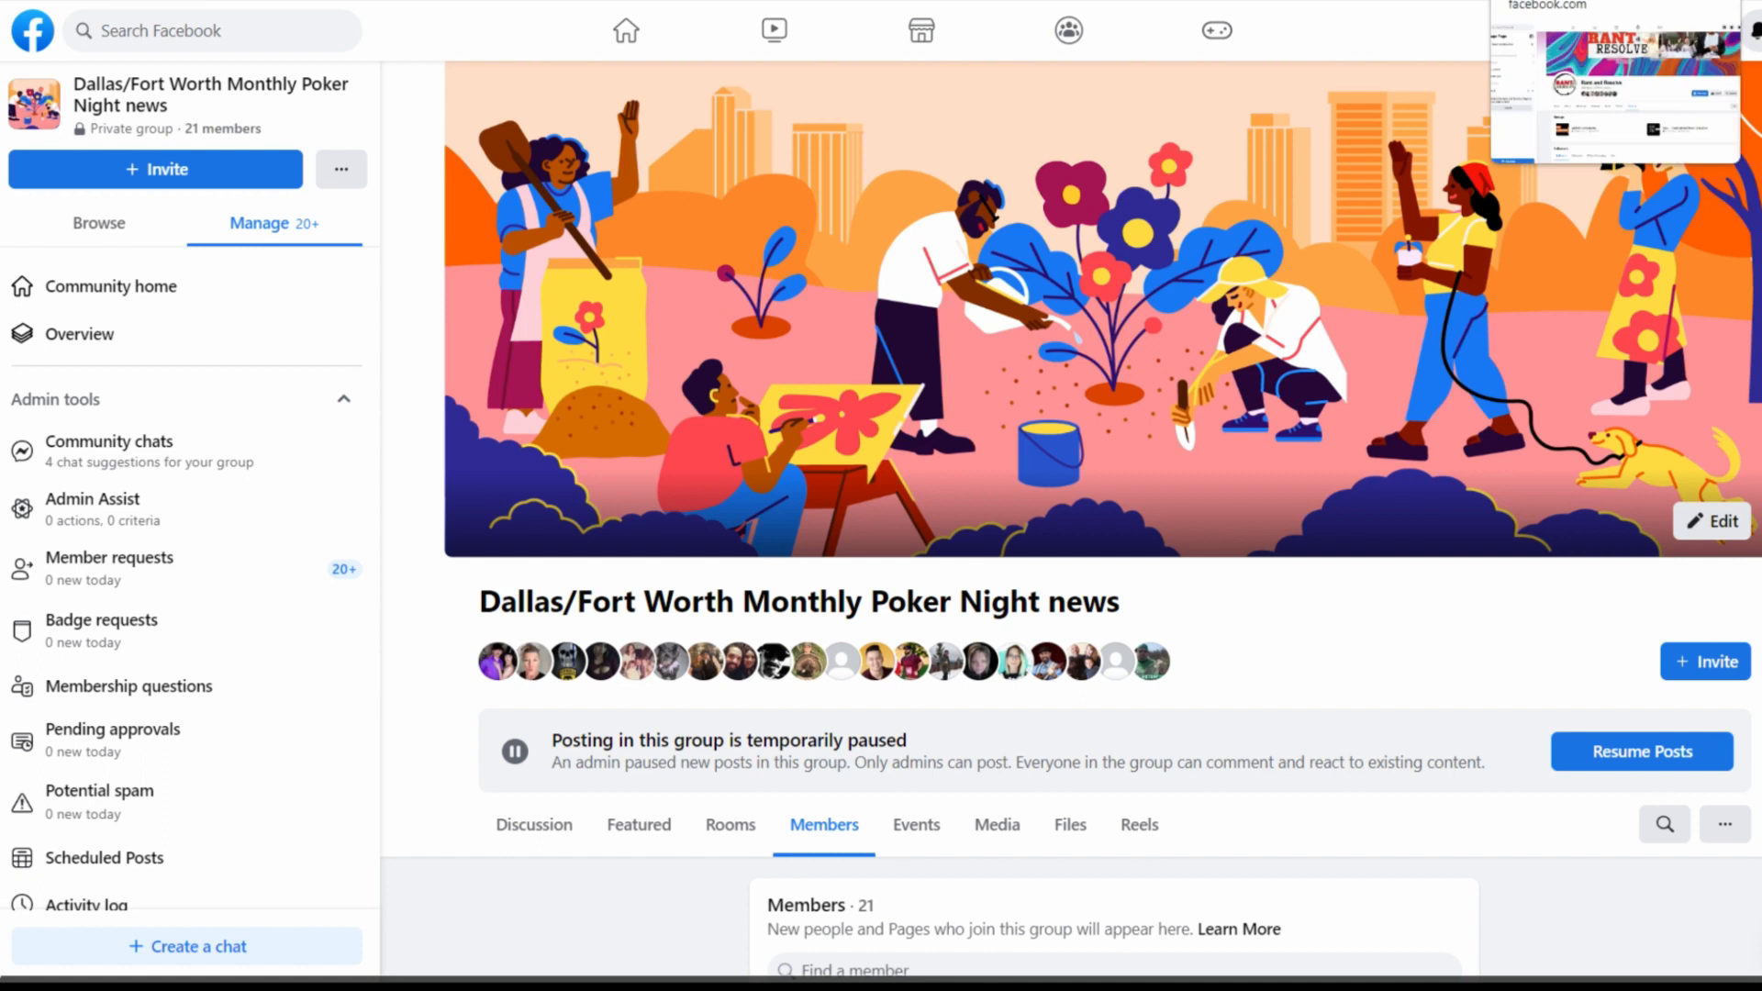
Return to the Rant and Resolve page, open its Groups section and examine which groups are linked to it
left_click(1560, 1)
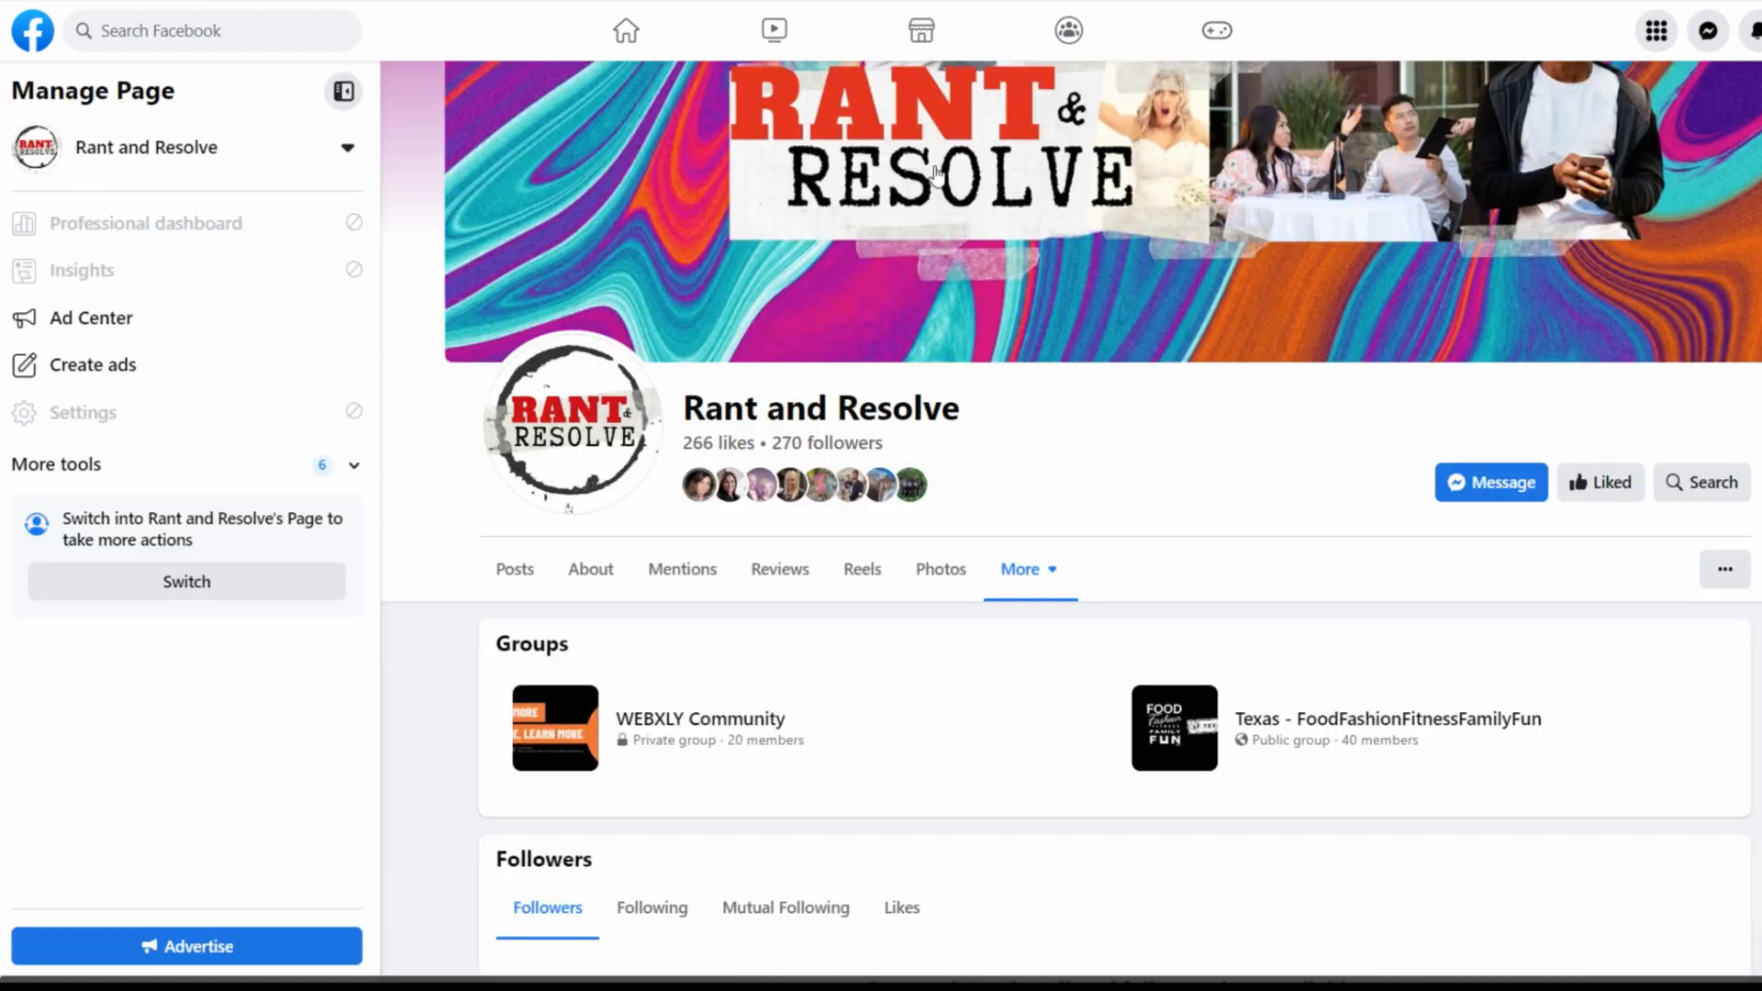
scroll(927, 410, "up", 2)
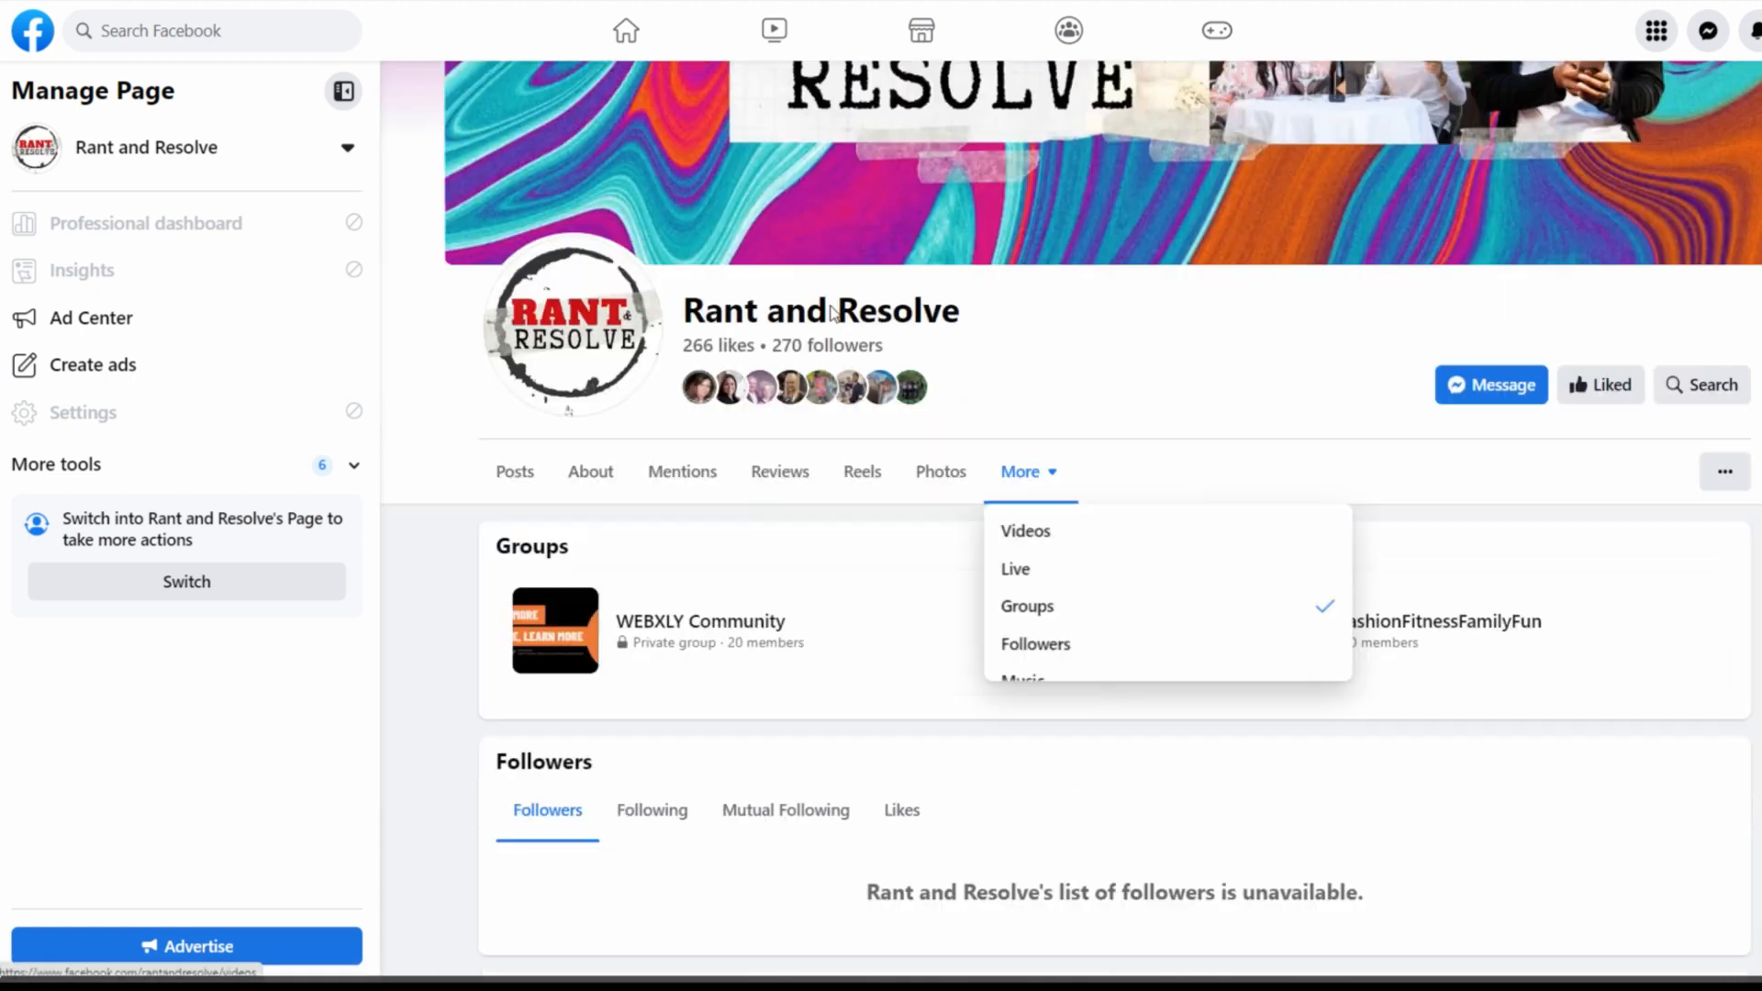
scroll(831, 313, "up", 3)
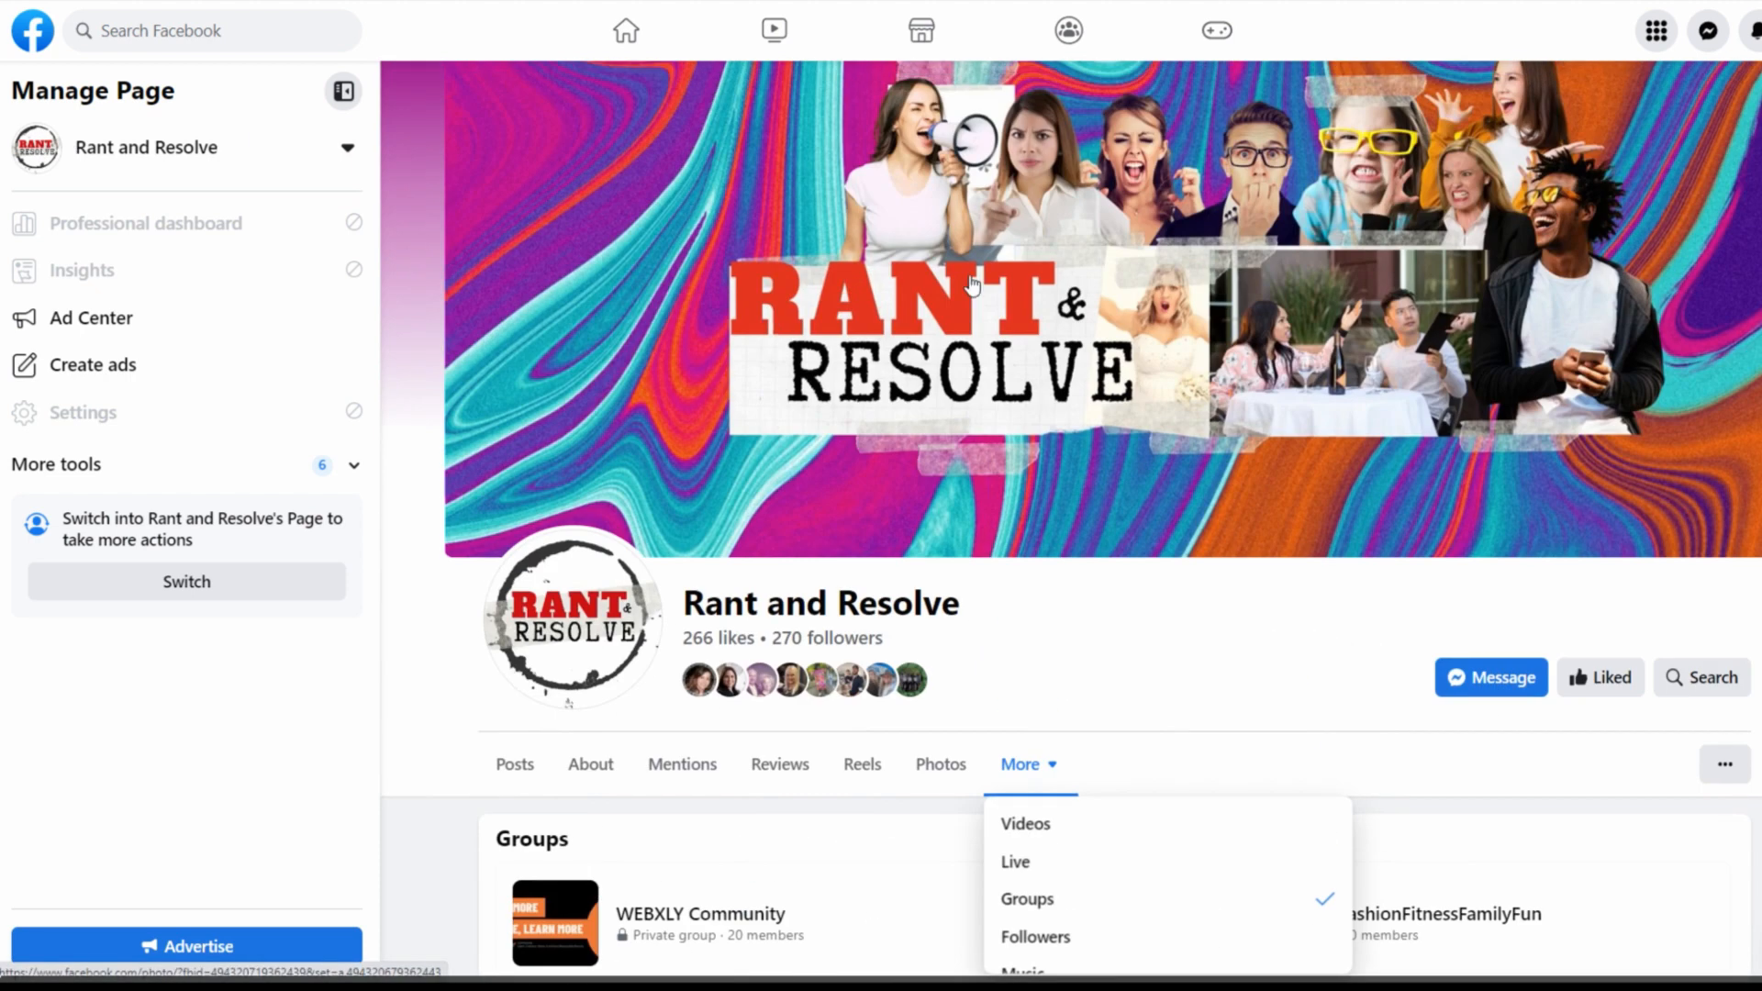
scroll(1184, 533, "down", 2)
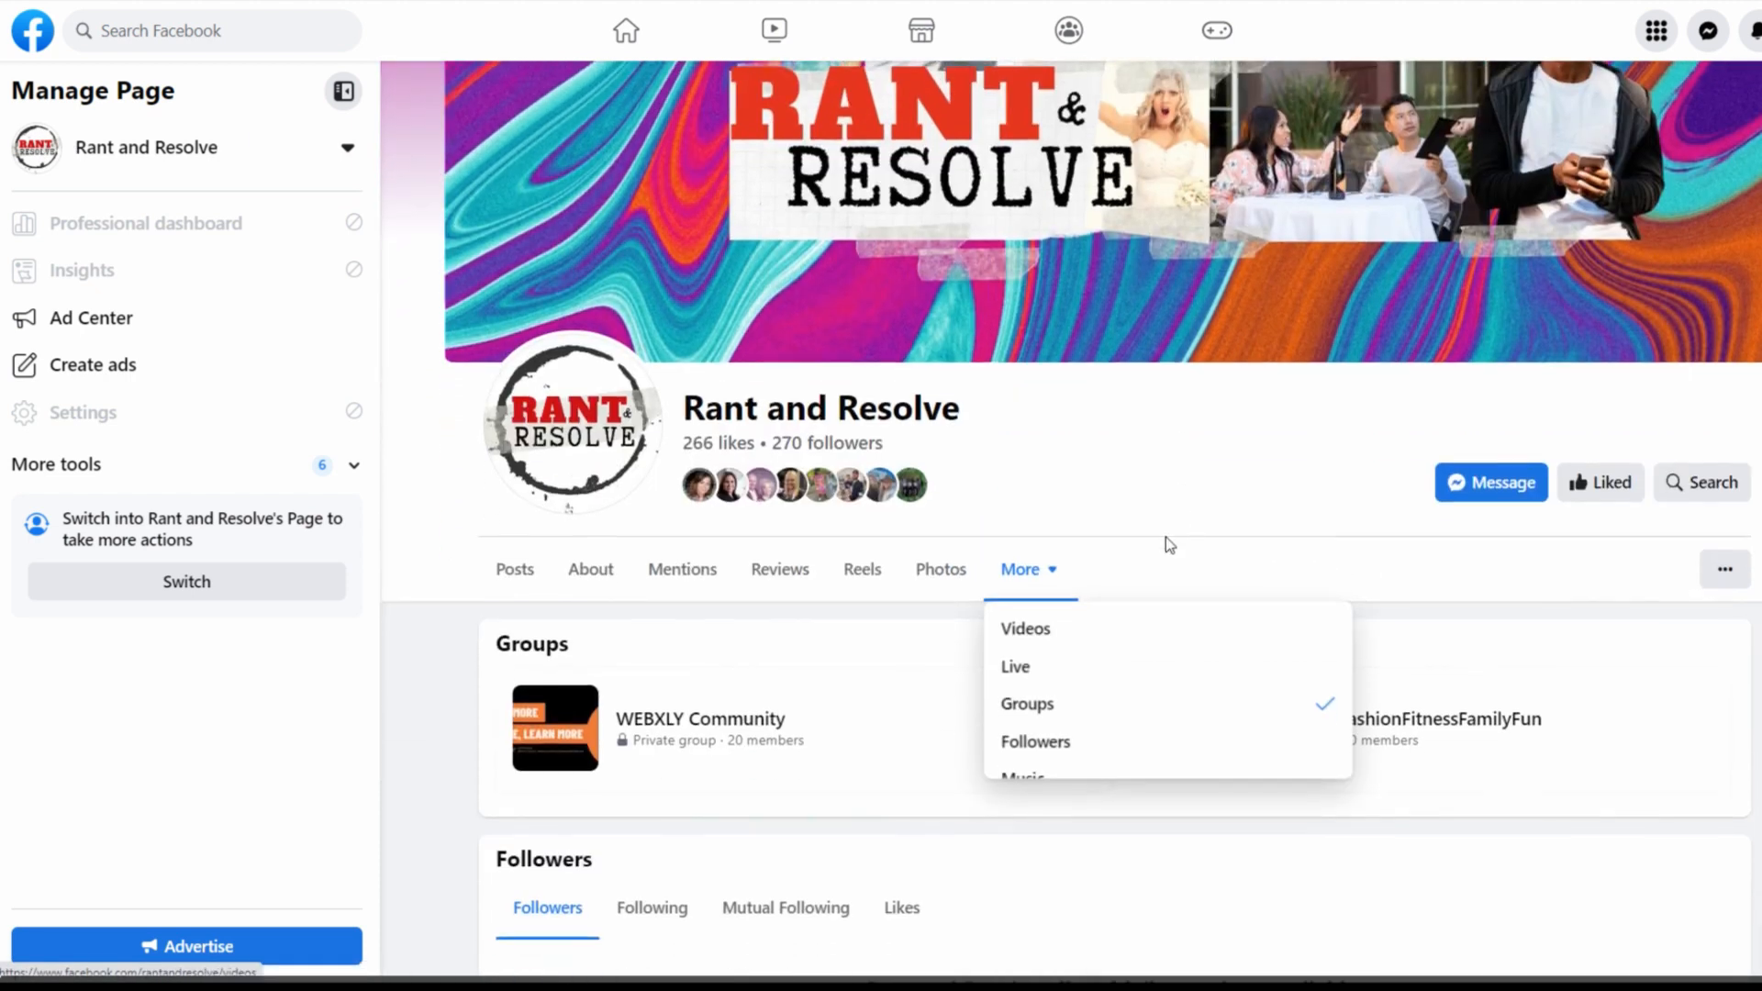
left_click(1035, 703)
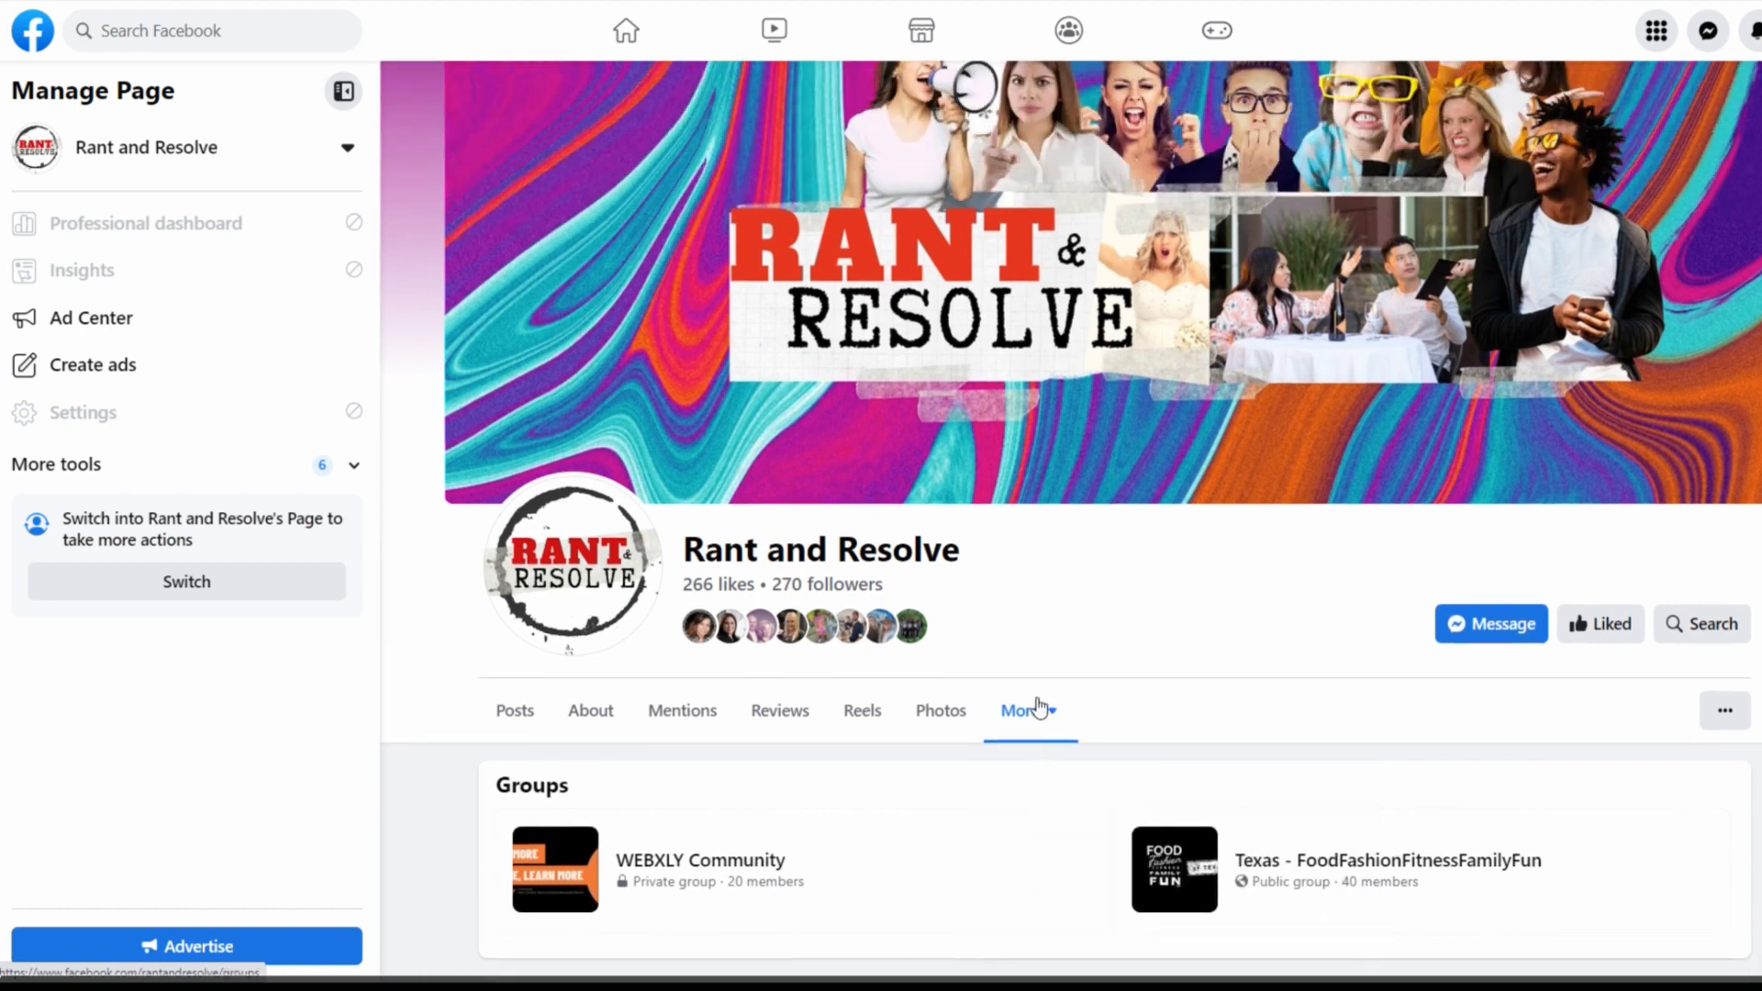
scroll(1011, 709, "down", 3)
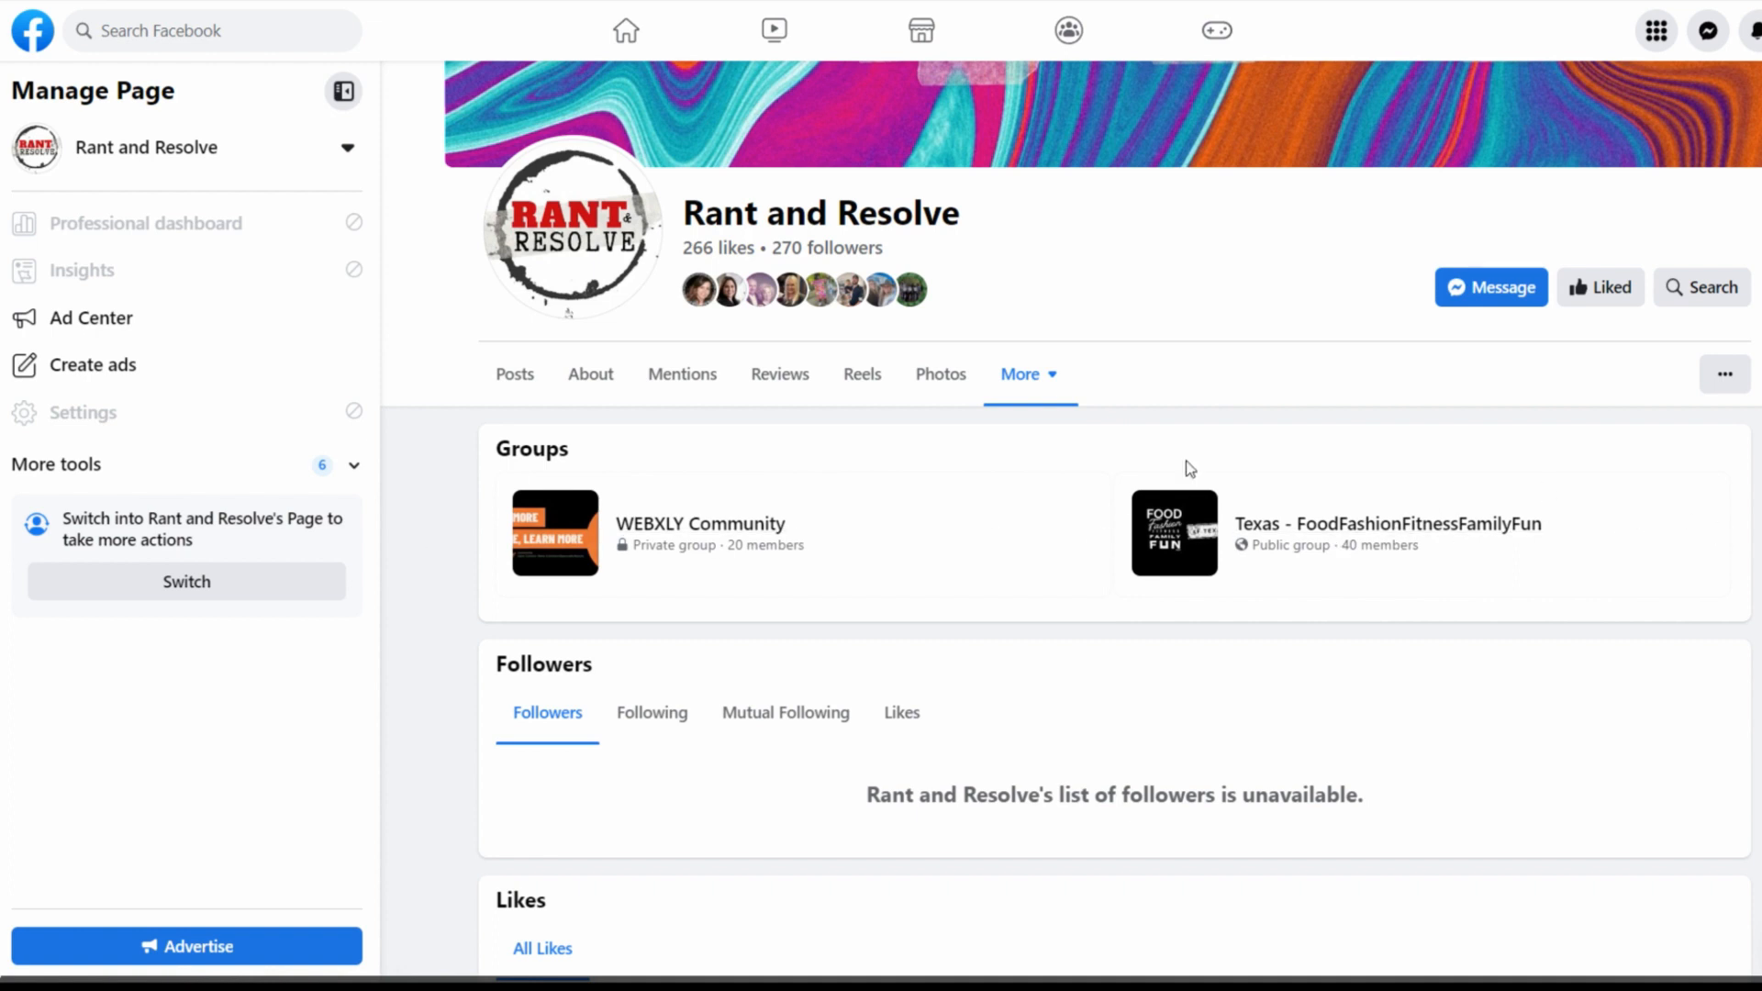
scroll(1239, 484, "up", 4)
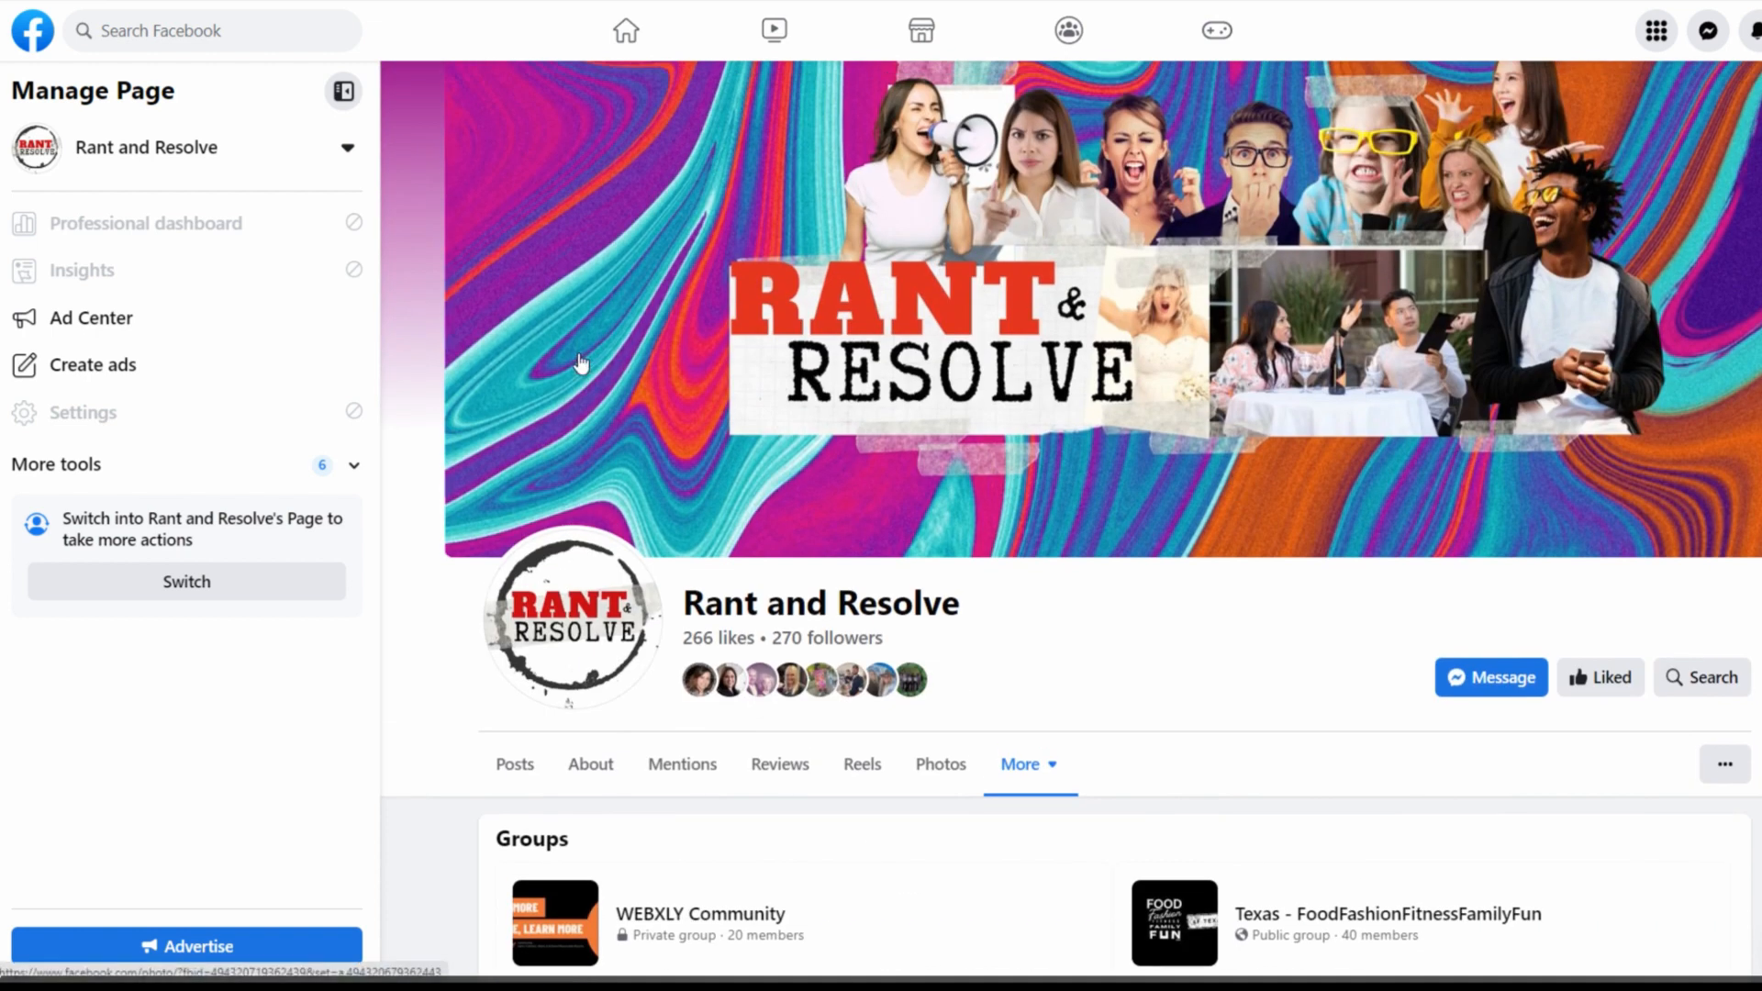
scroll(640, 315, "down", 2)
scroll(1271, 494, "up", 2)
scroll(596, 776, "down", 3)
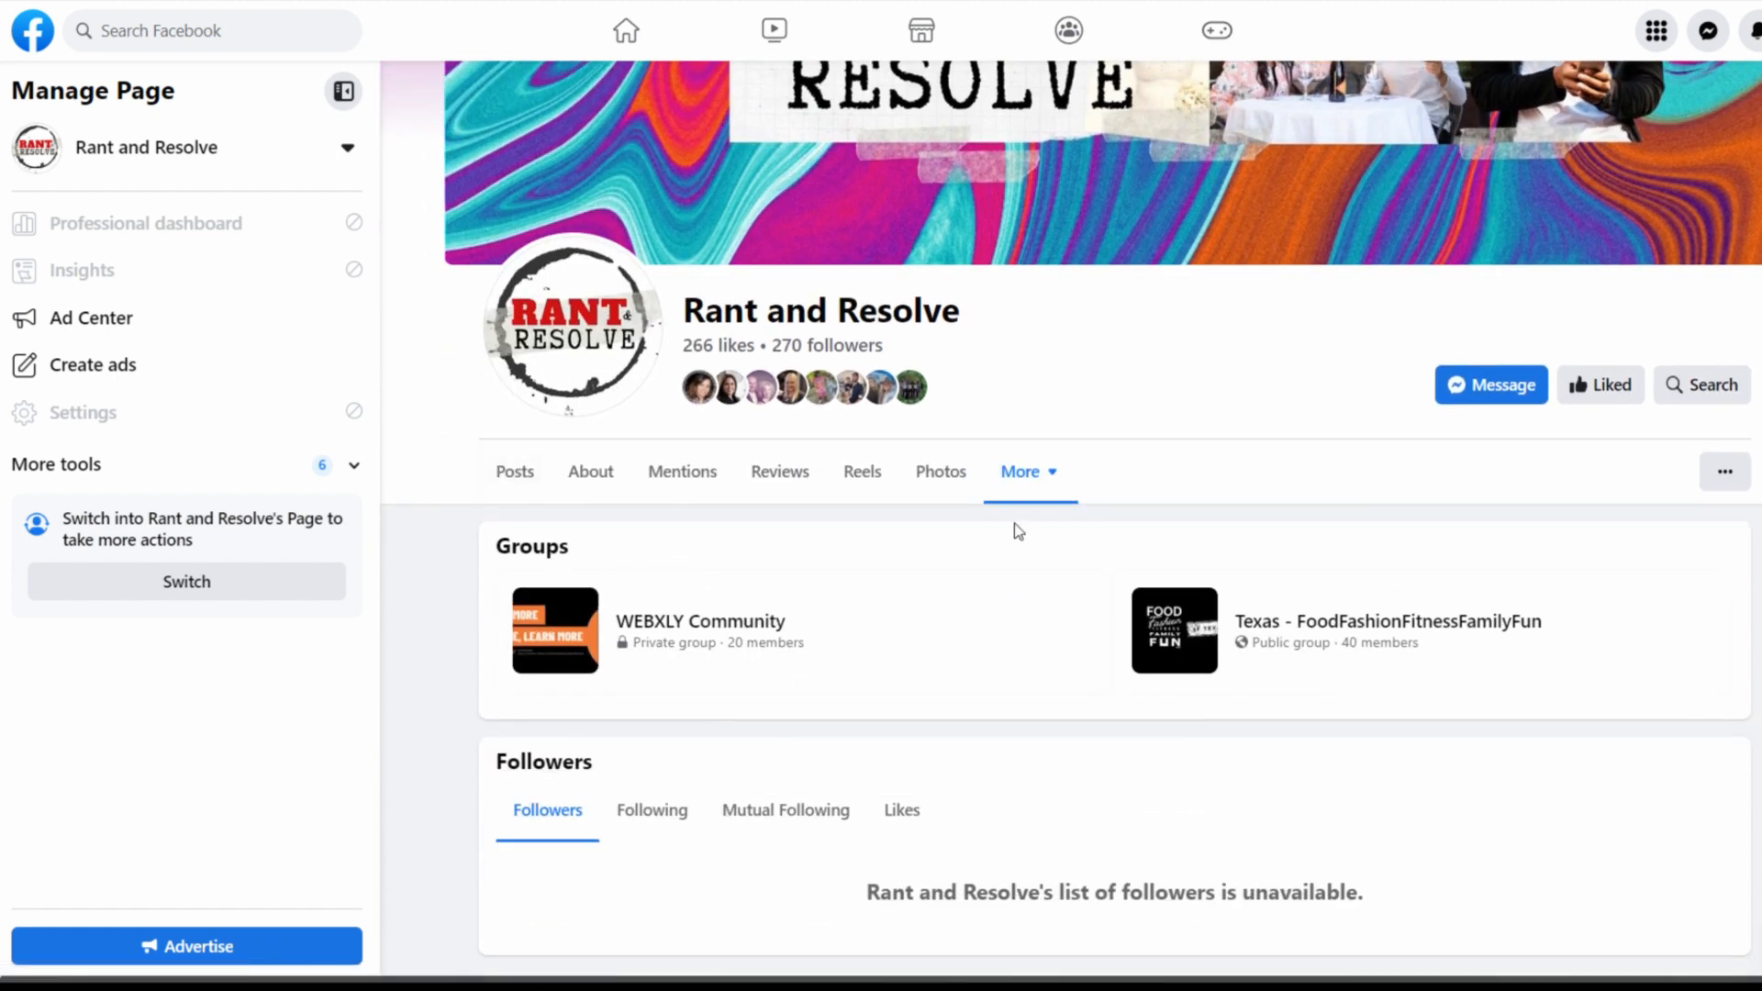
scroll(1224, 453, "down", 2)
scroll(1224, 453, "up", 5)
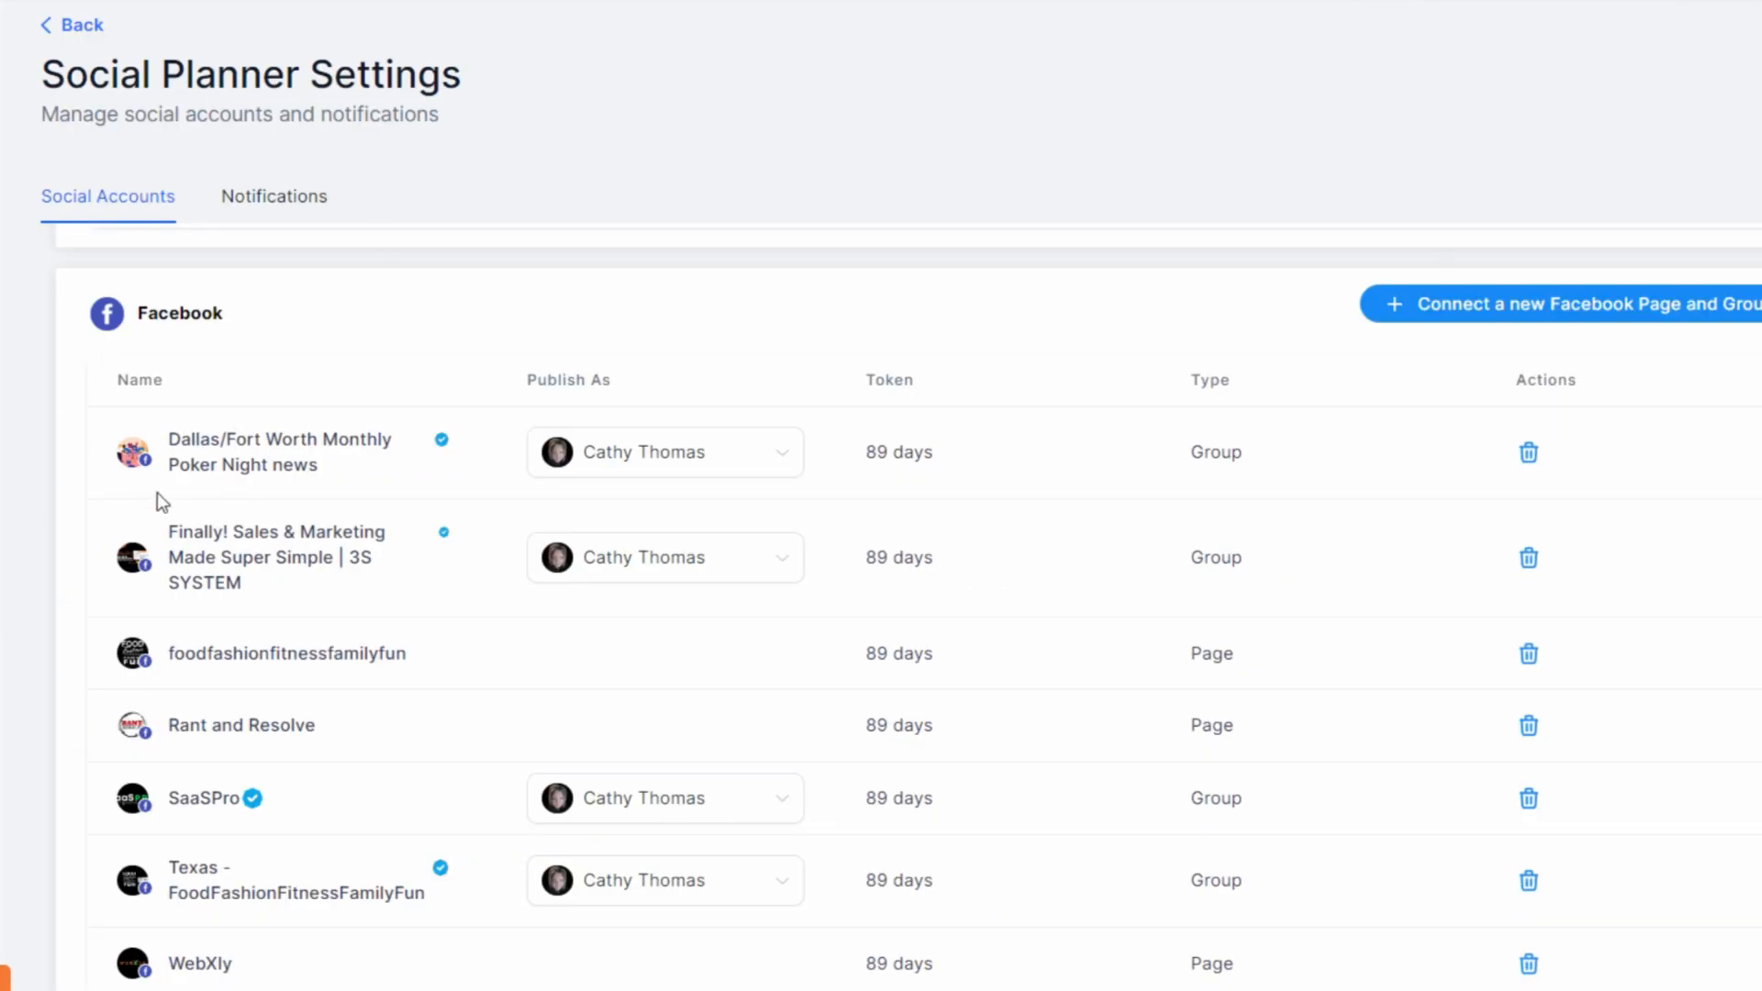
Revisit the poker group's Publish As choices in Social Planner Settings
left_click(664, 475)
left_click(654, 505)
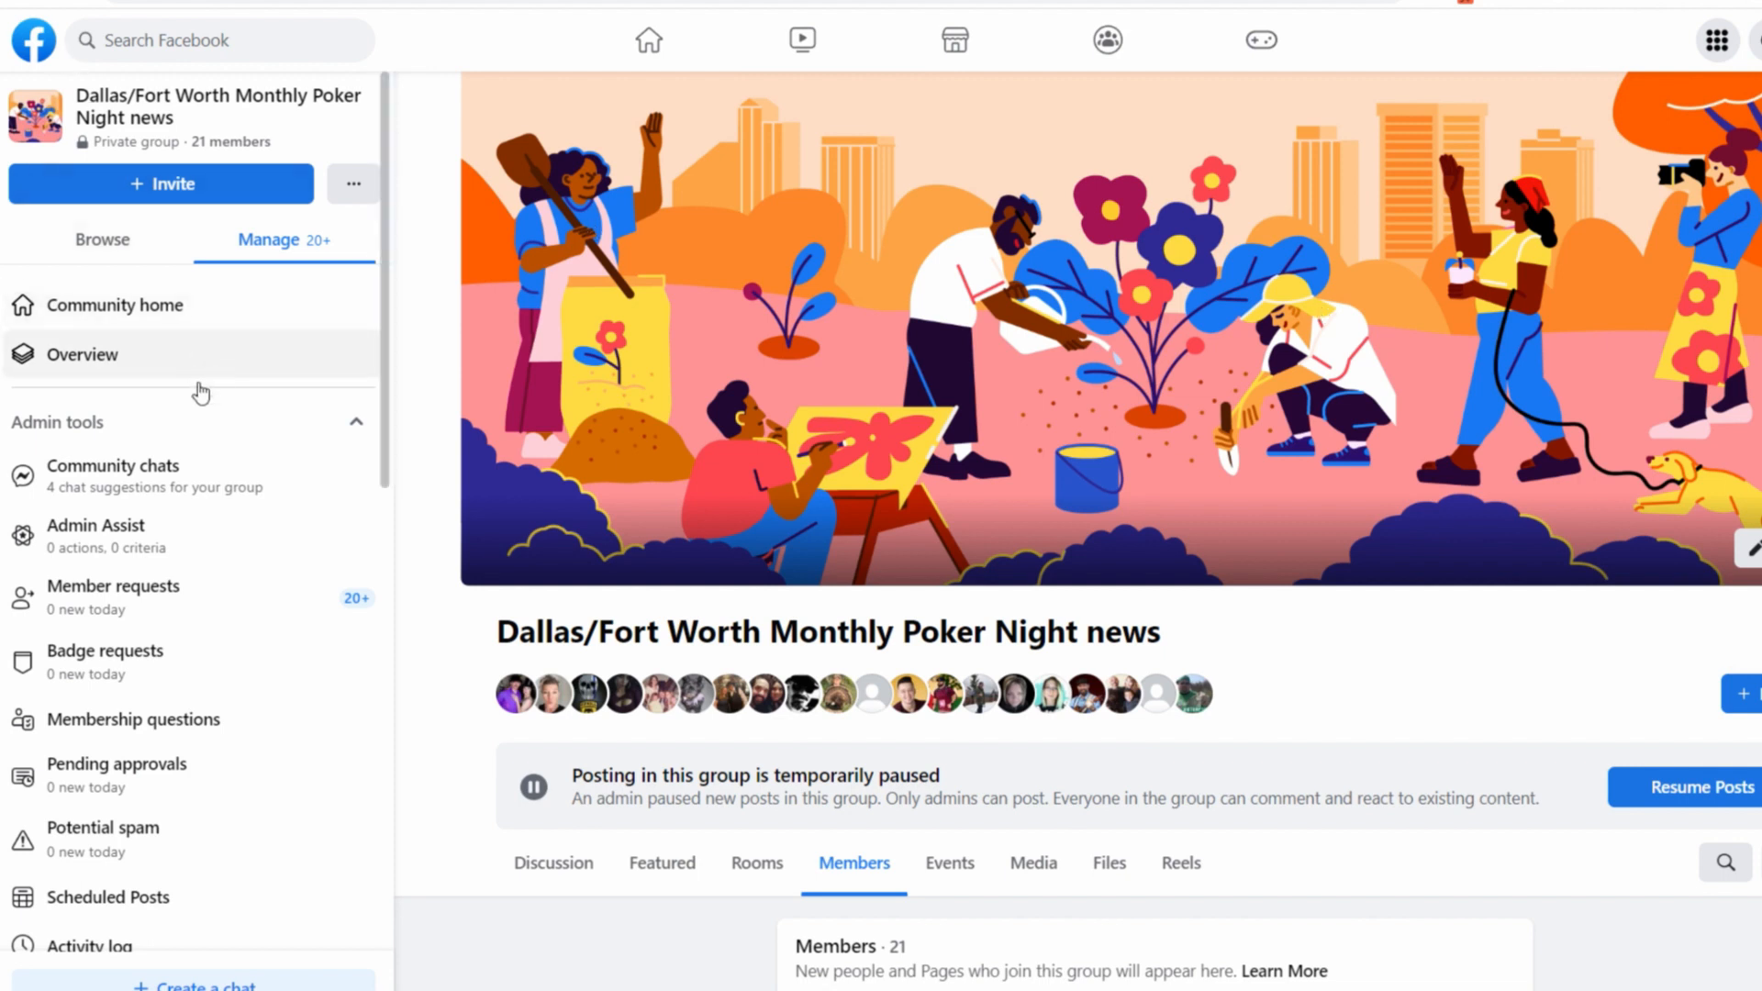
Open the poker group's Apps entry under advanced group settings and bring up the catalog for adding apps
scroll(237, 729, "down", 10)
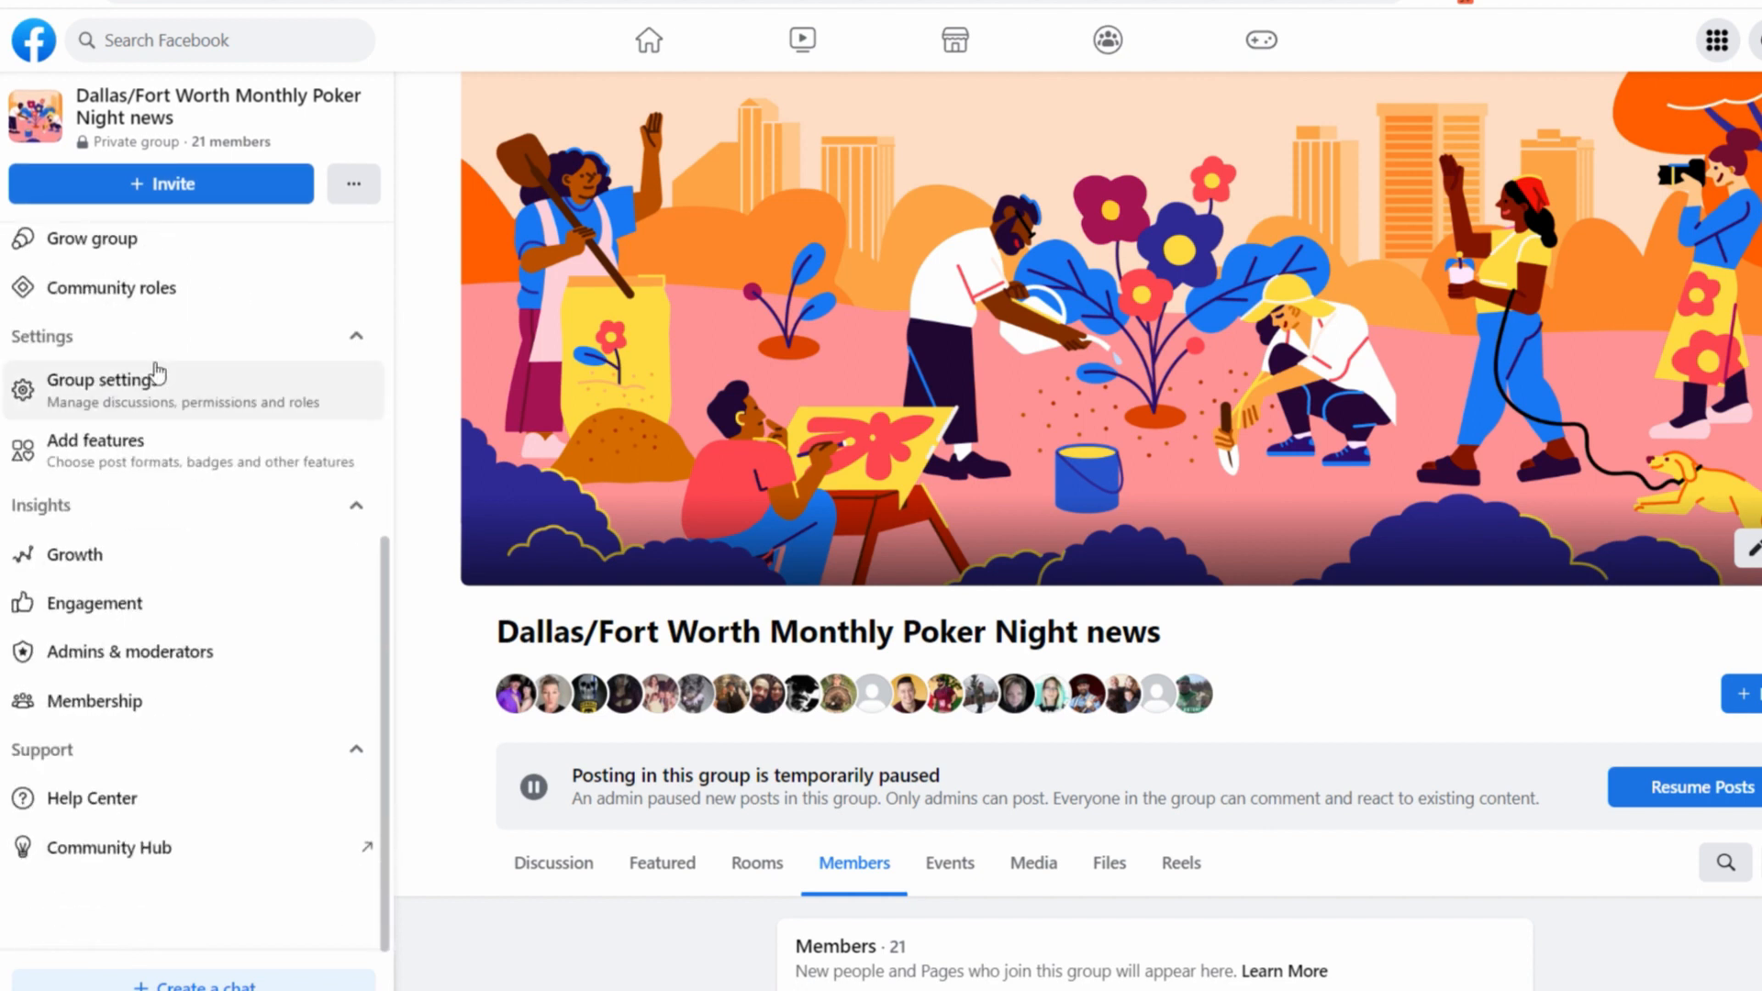
left_click(101, 392)
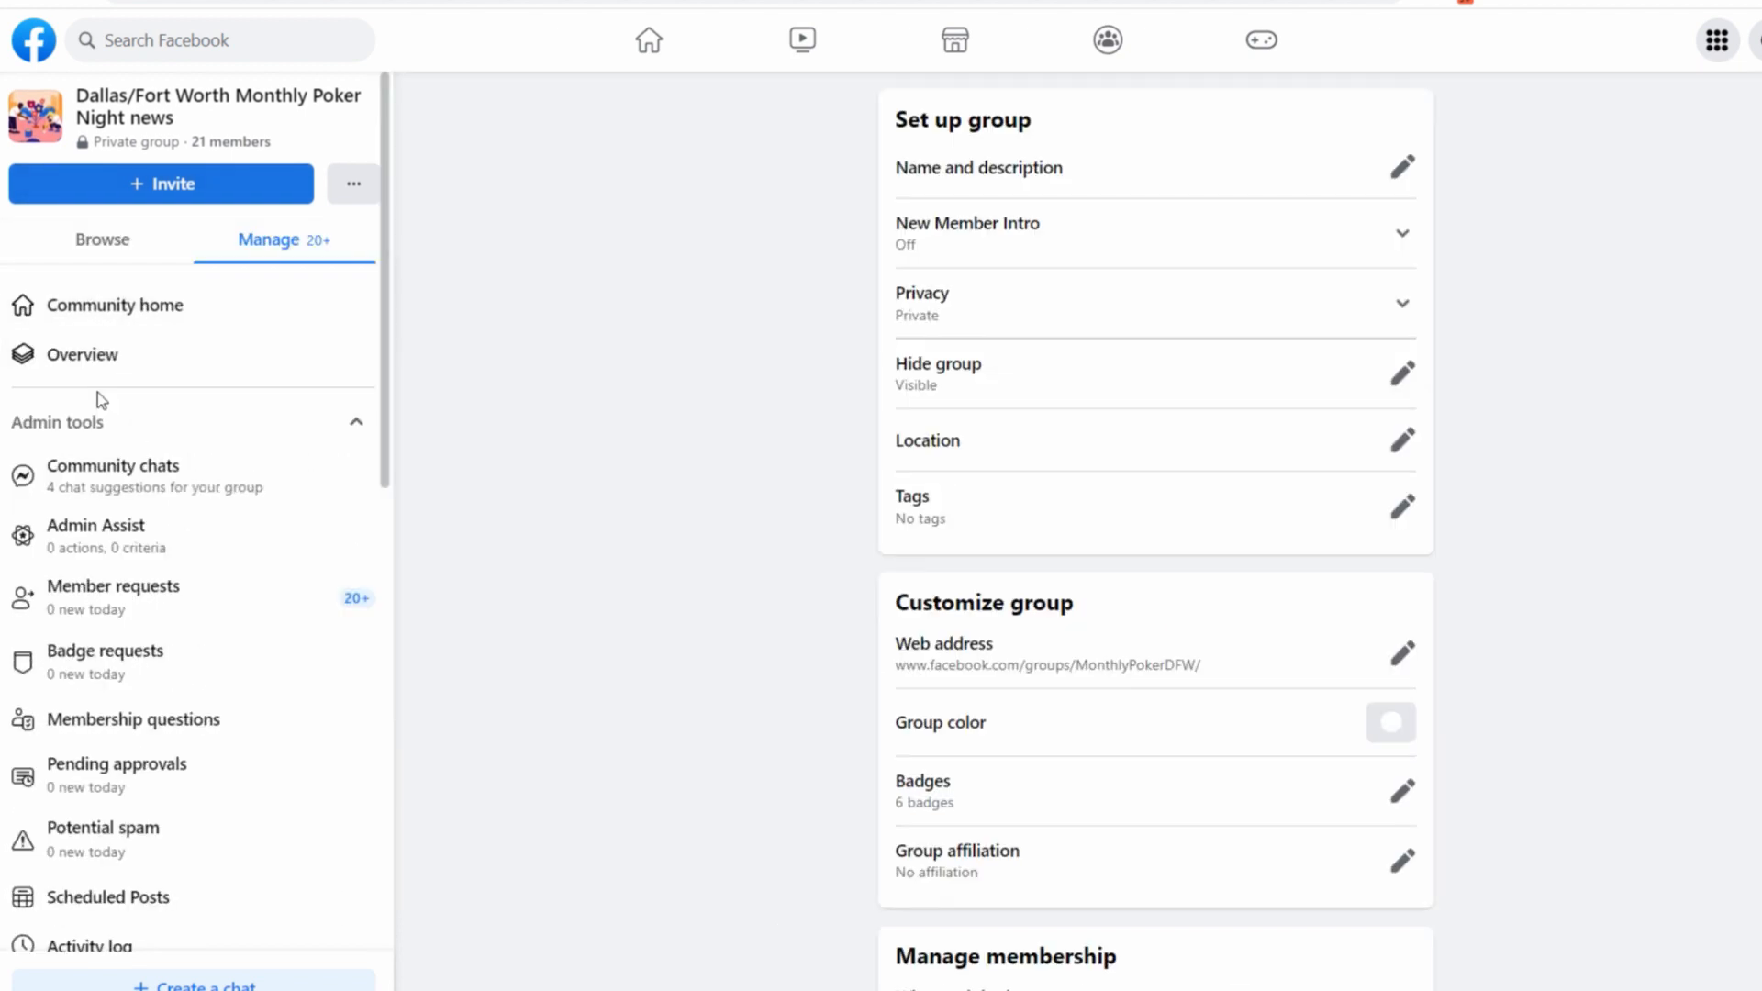
scroll(590, 558, "down", 10)
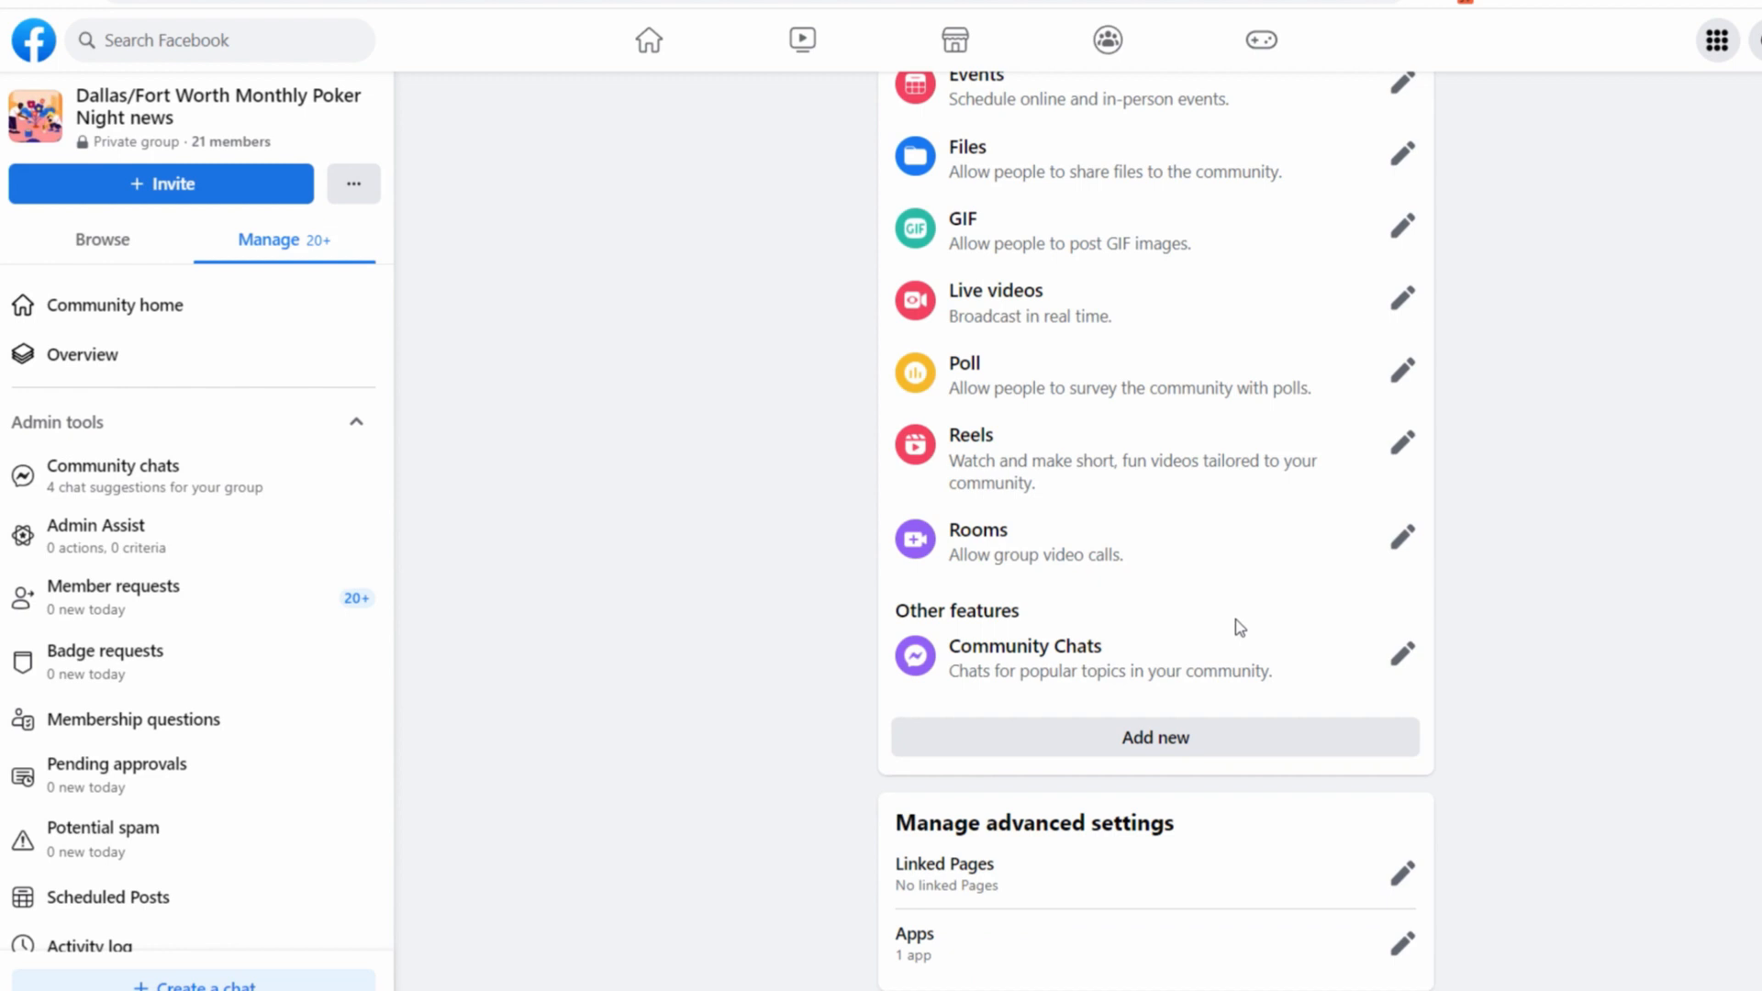
left_click(1400, 945)
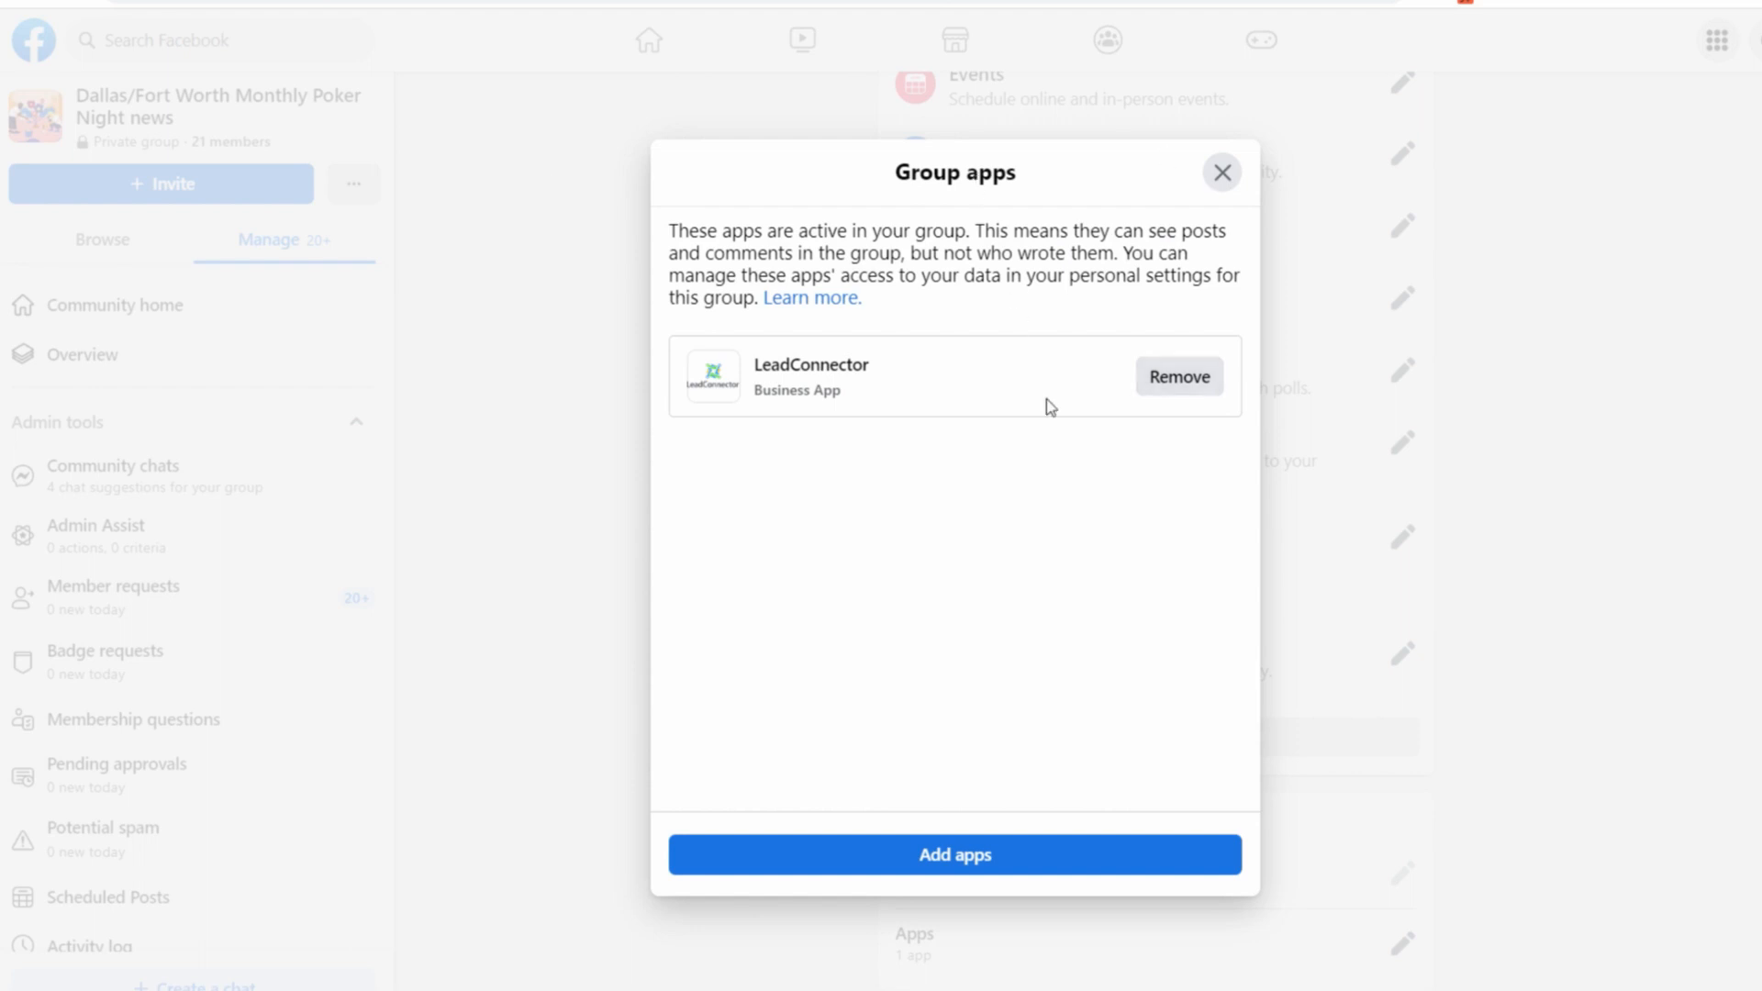
left_click(970, 861)
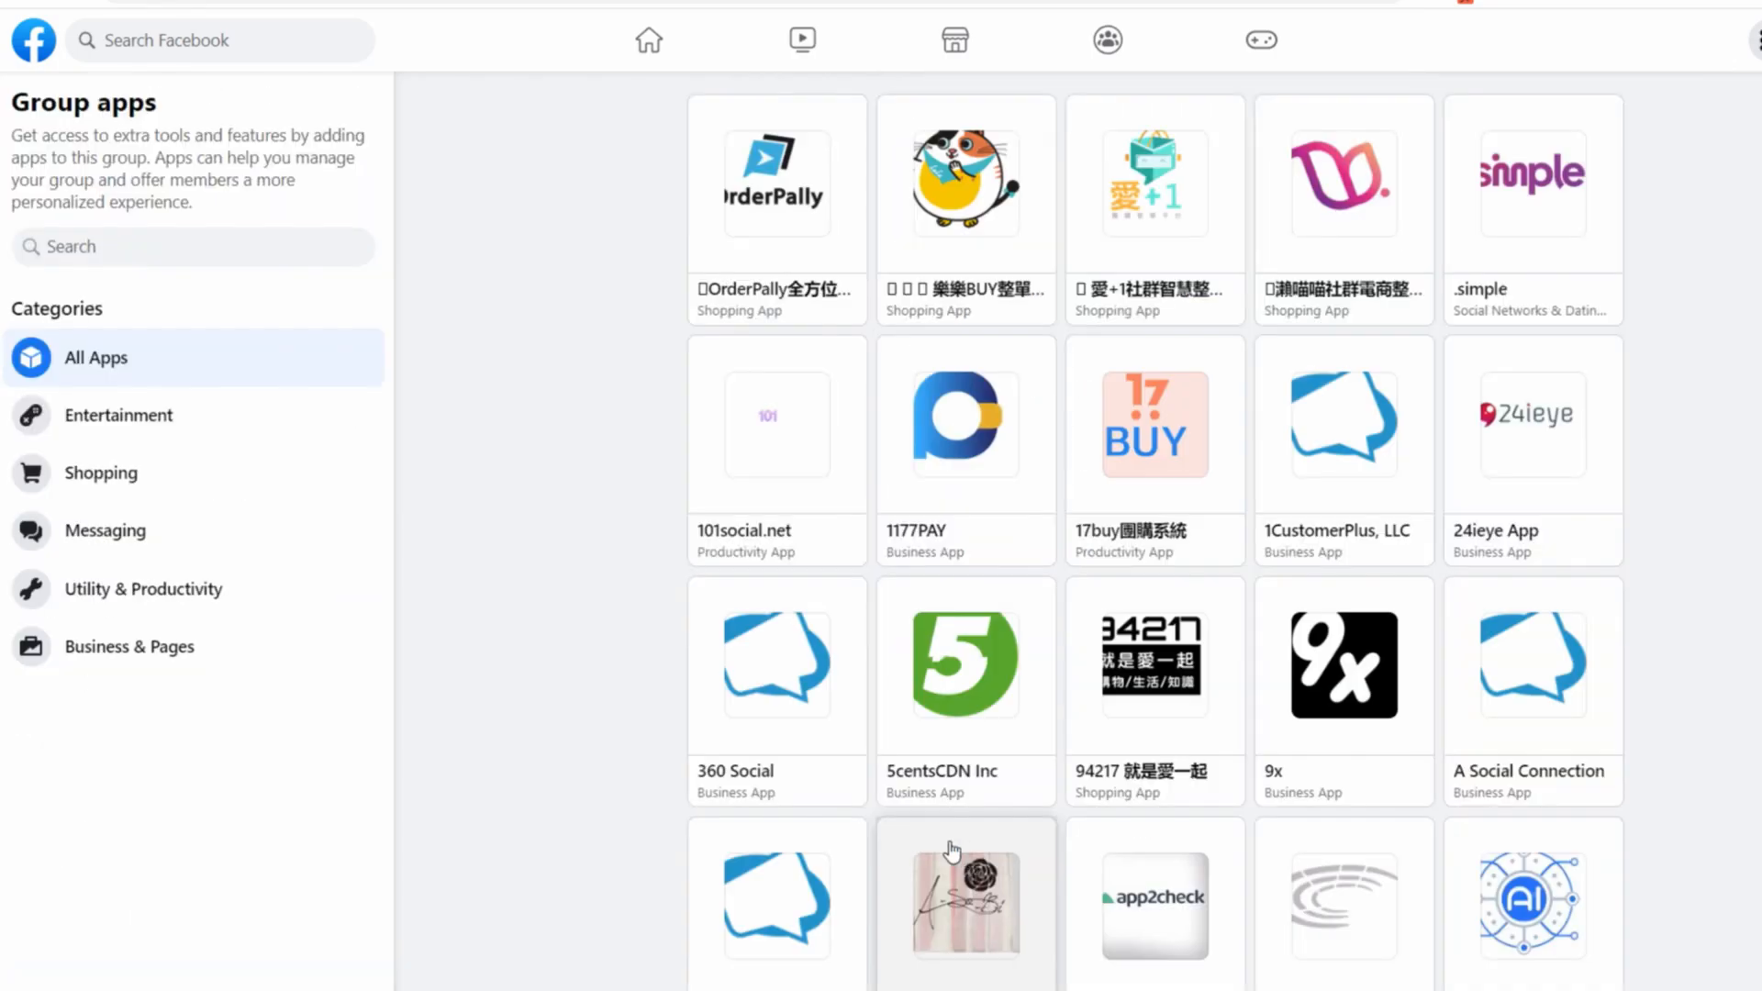